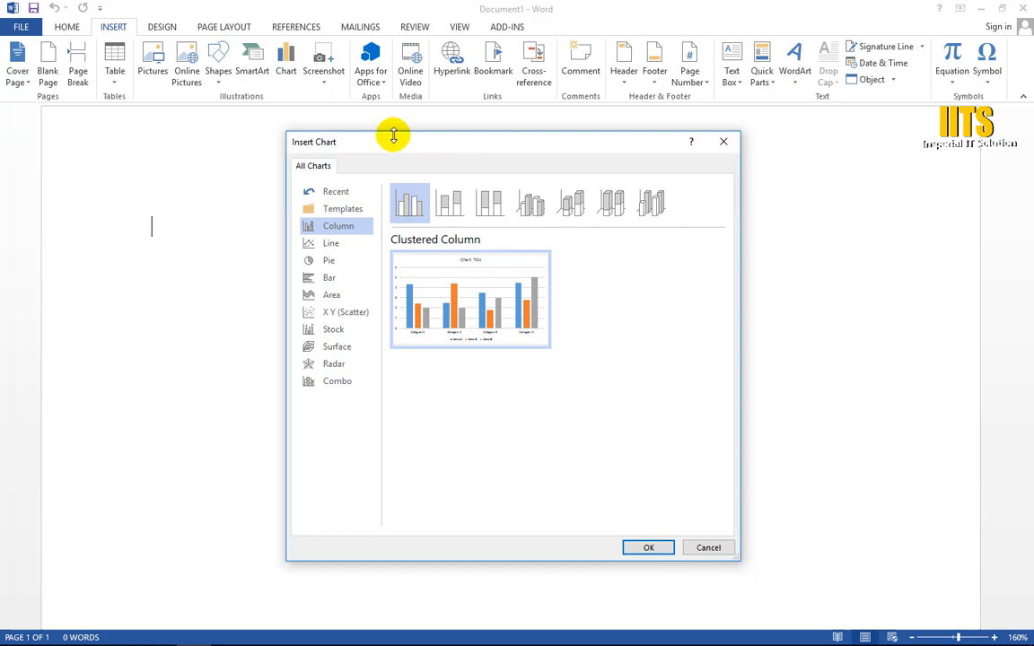
Look through the available chart types, including Line, Area, X Y (Scatter), Column, Pie and Radar, with their previews.
drag(443, 144, 464, 135)
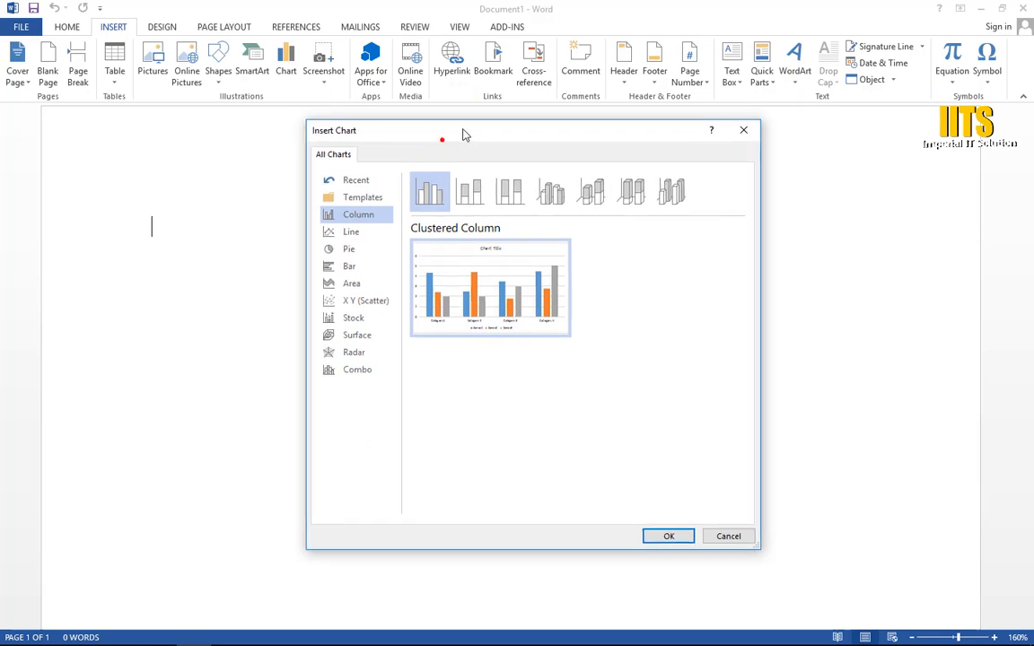
click(463, 135)
drag(465, 130, 464, 126)
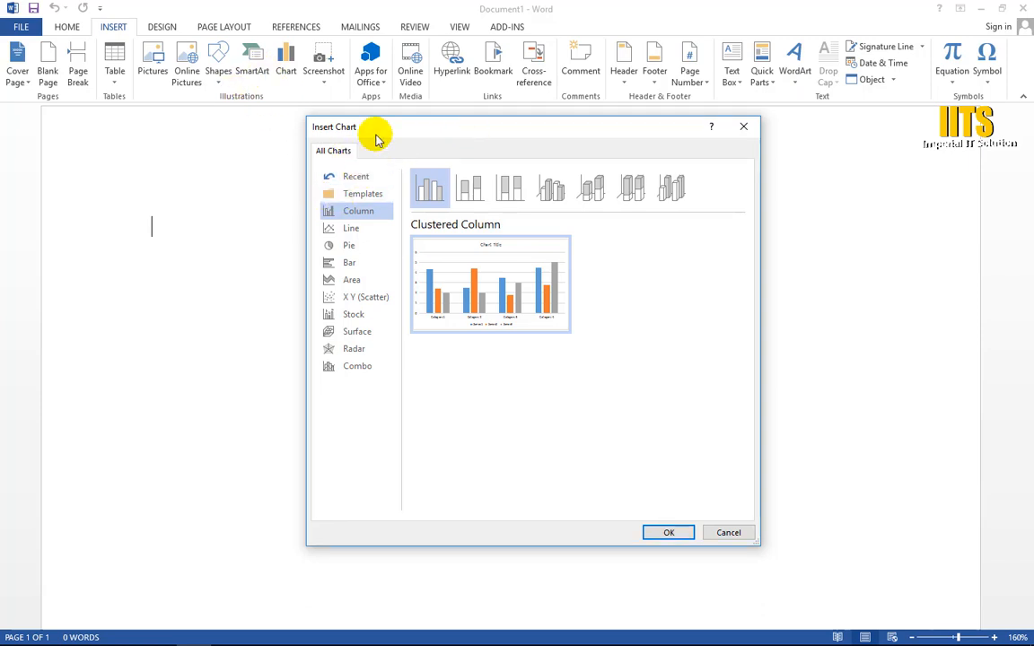
click(348, 247)
click(351, 228)
click(351, 279)
click(357, 350)
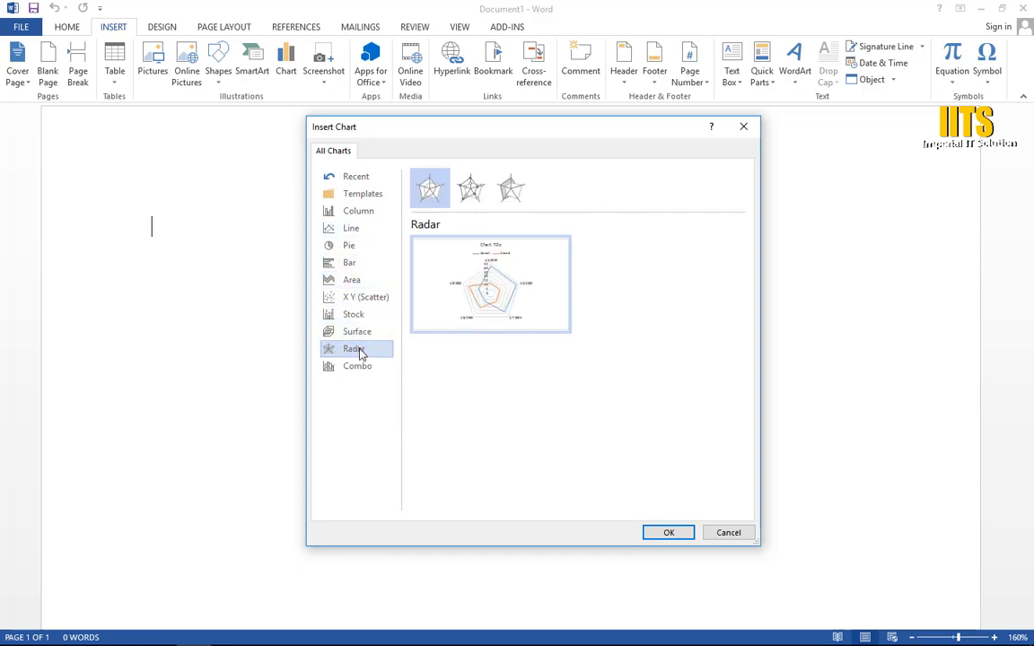
click(354, 296)
click(351, 279)
click(349, 245)
click(356, 210)
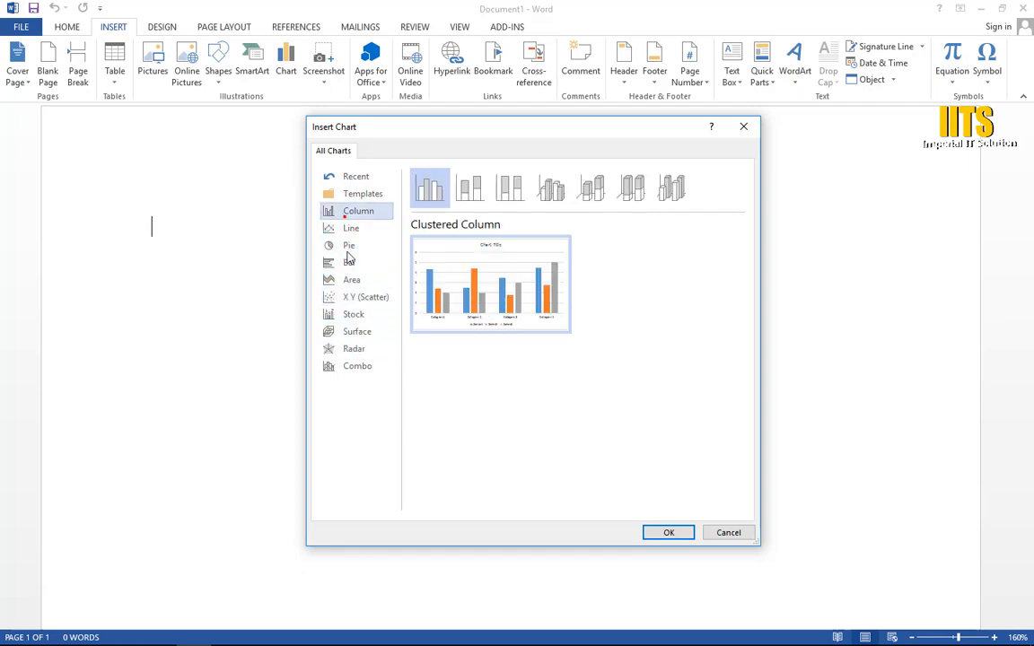
click(349, 246)
click(354, 350)
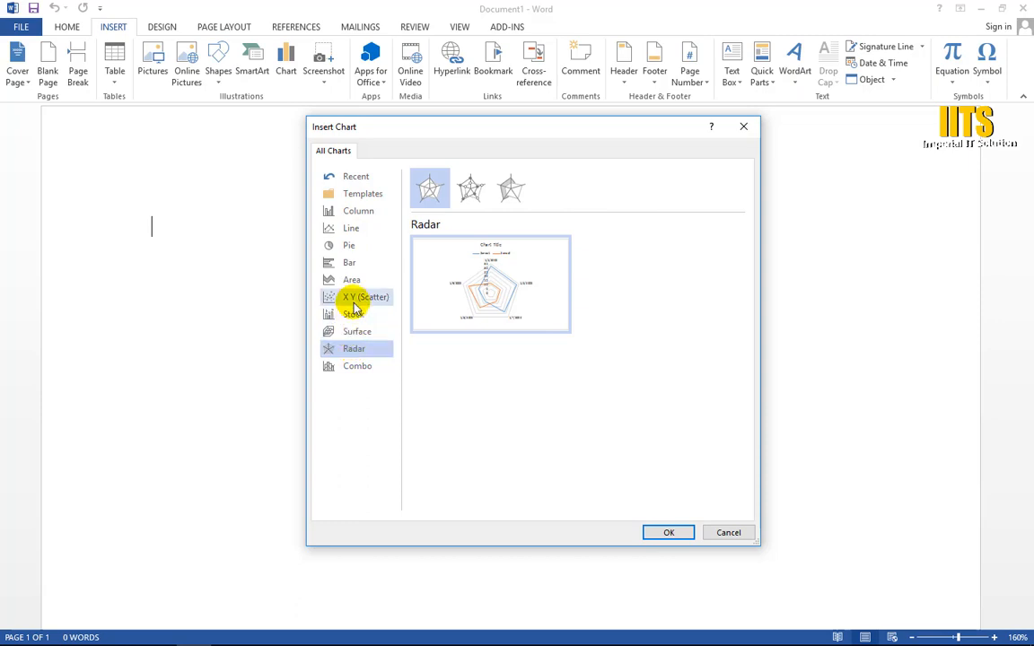
Insert a basic pie chart into the document and move its data sheet clear of the chart design tools.
click(348, 247)
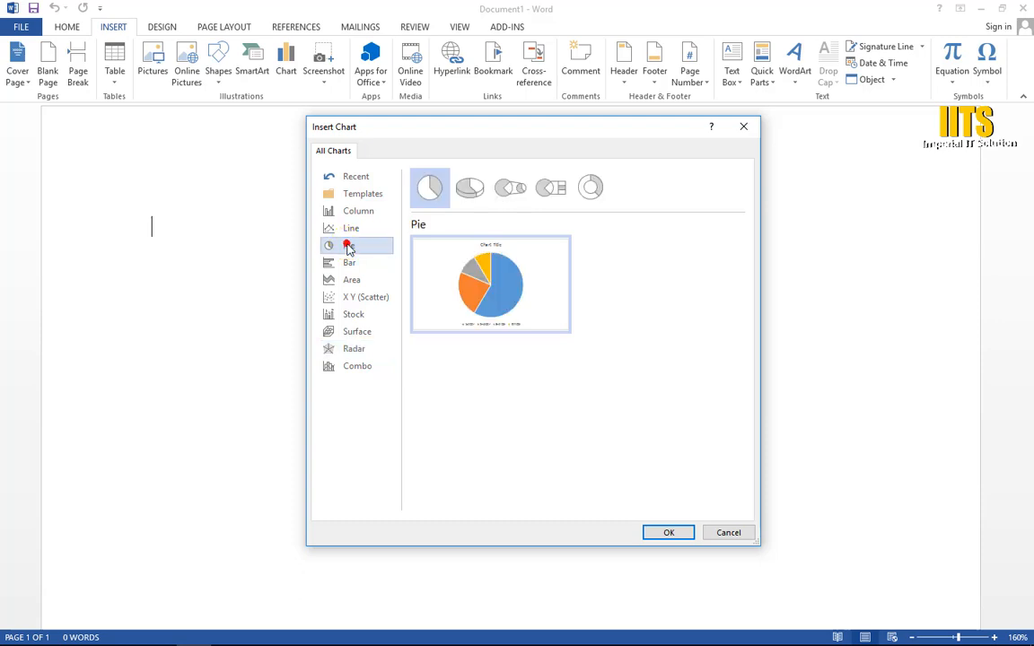
click(668, 533)
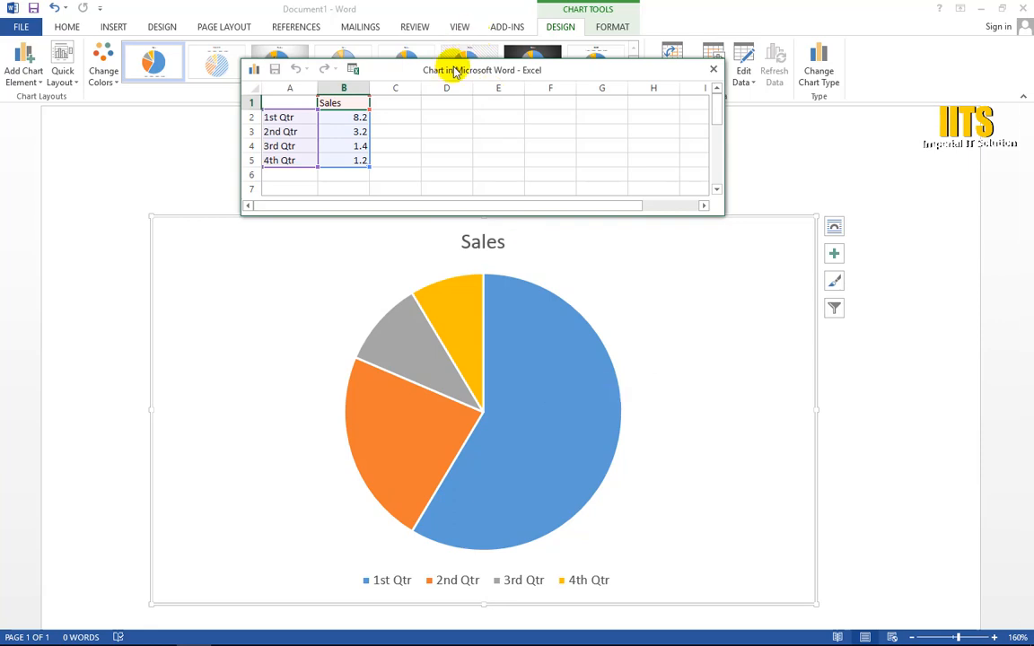
drag(456, 71, 539, 93)
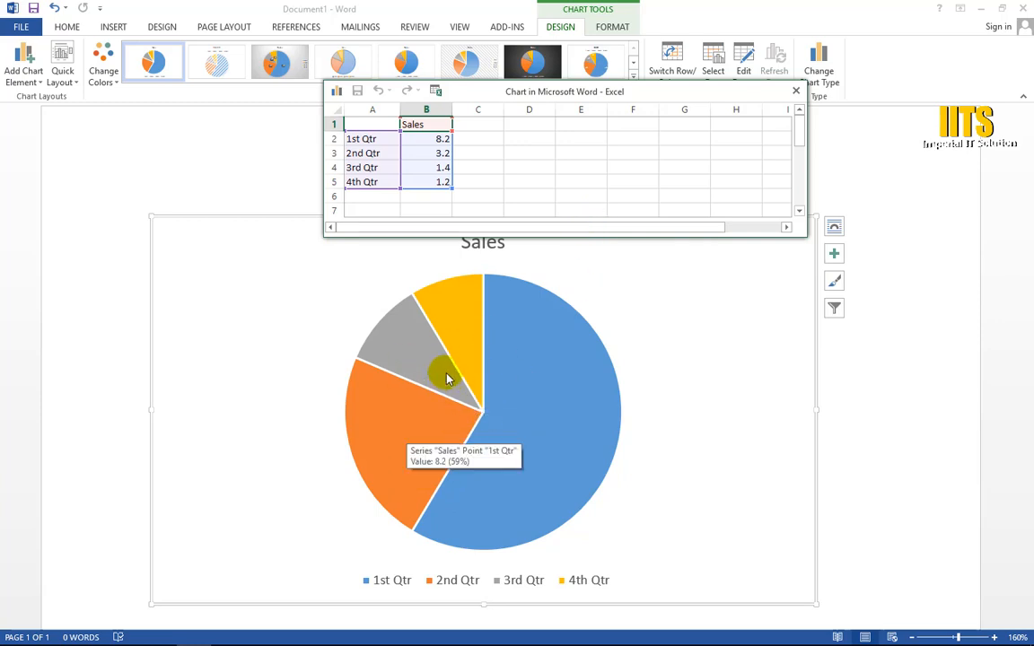
scroll(447, 378, up, 1)
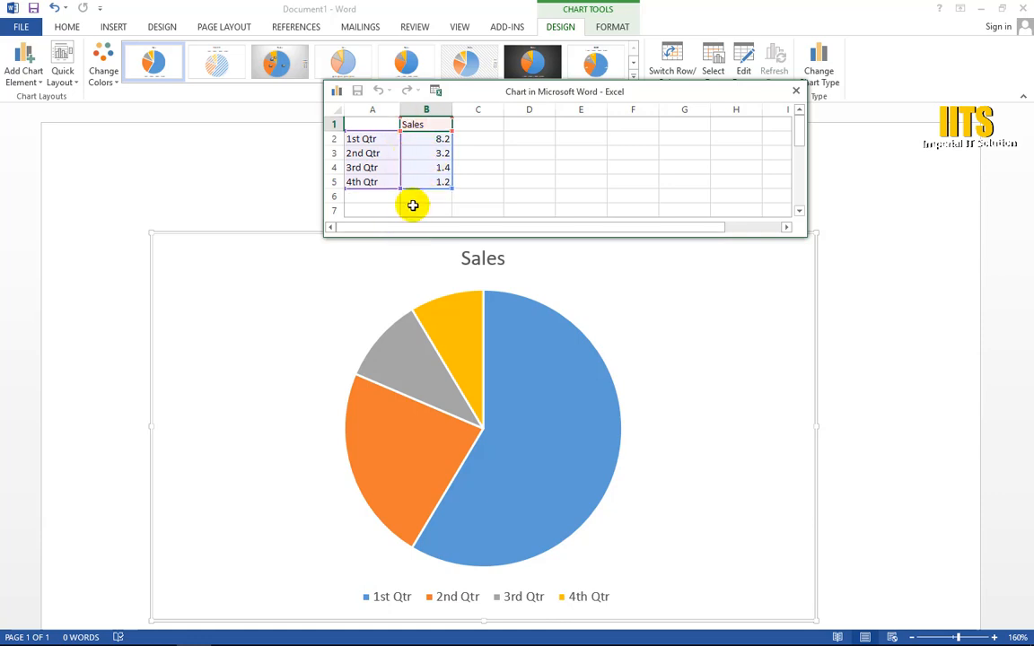
Change the series heading in cell B1 of the chart data to "Sales 2018".
click(429, 141)
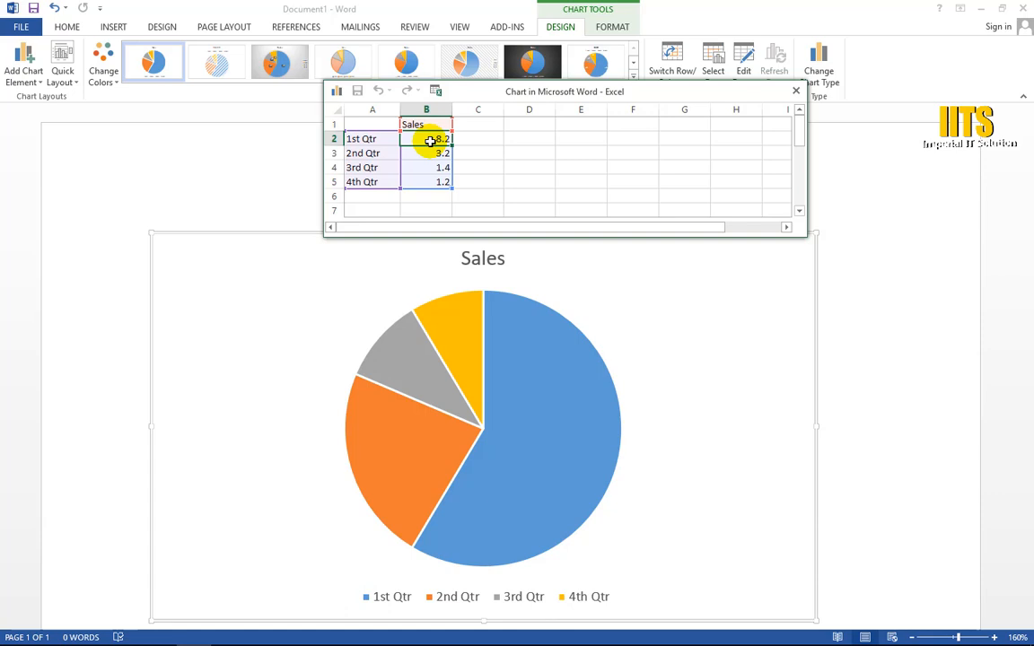
click(429, 123)
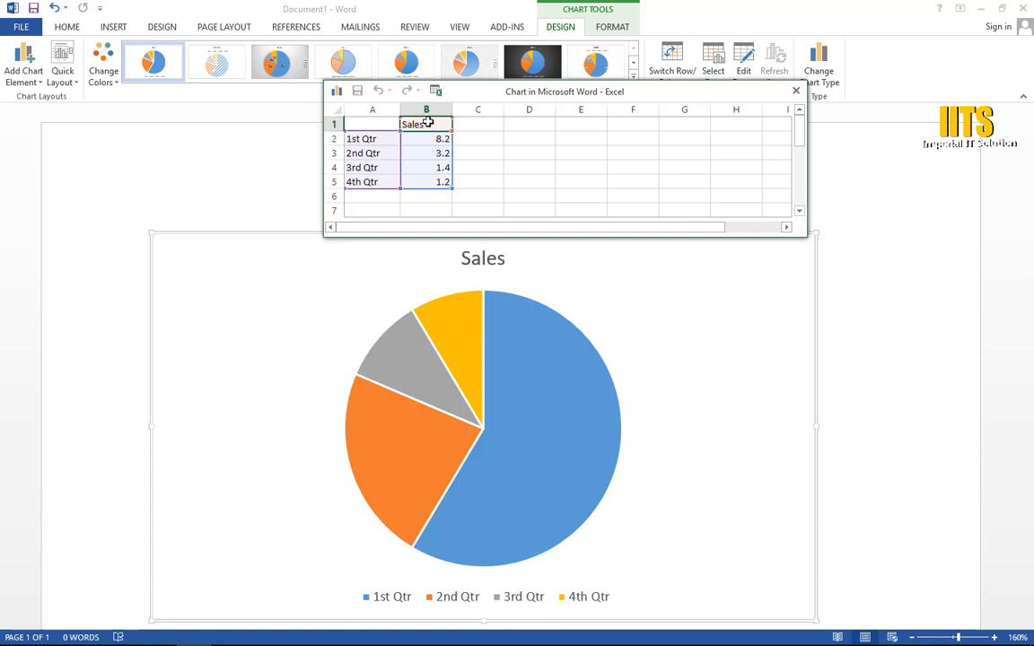
text(201)
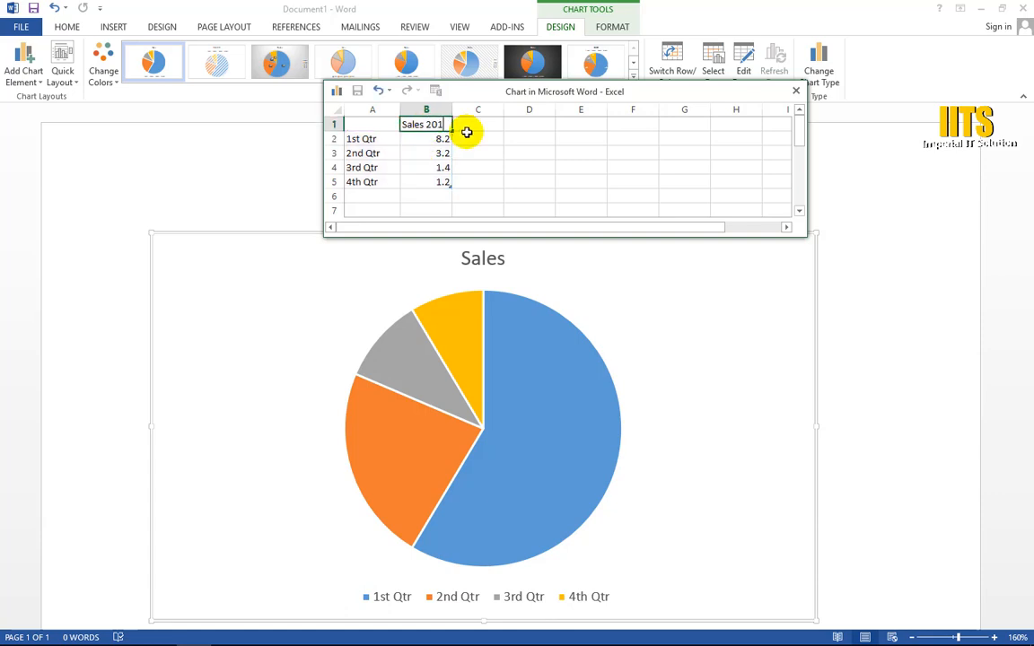
text(8)
click(368, 140)
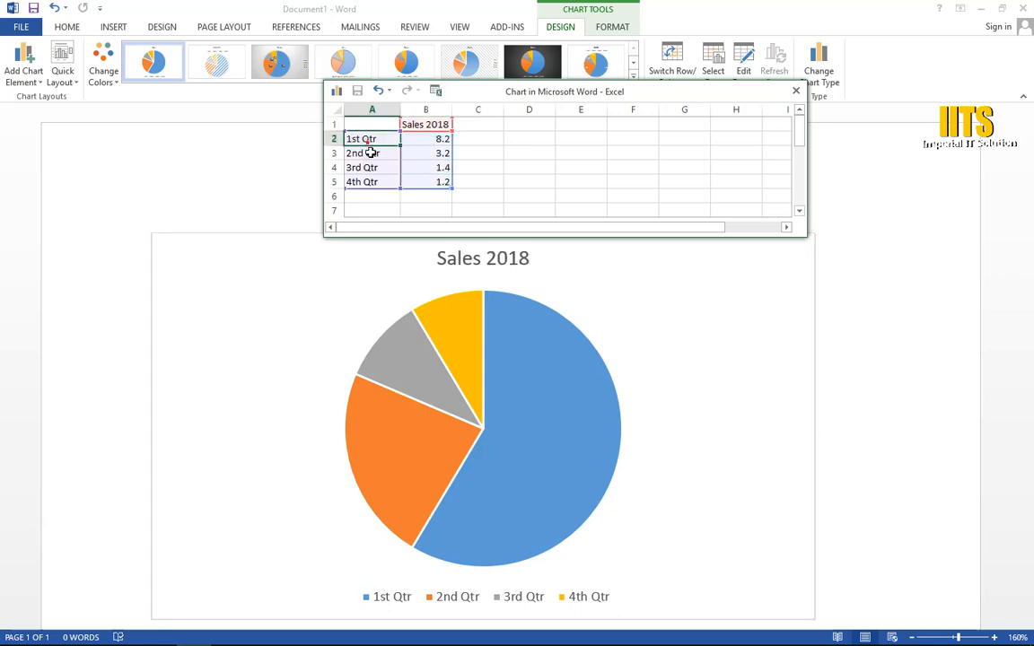
click(371, 154)
click(377, 183)
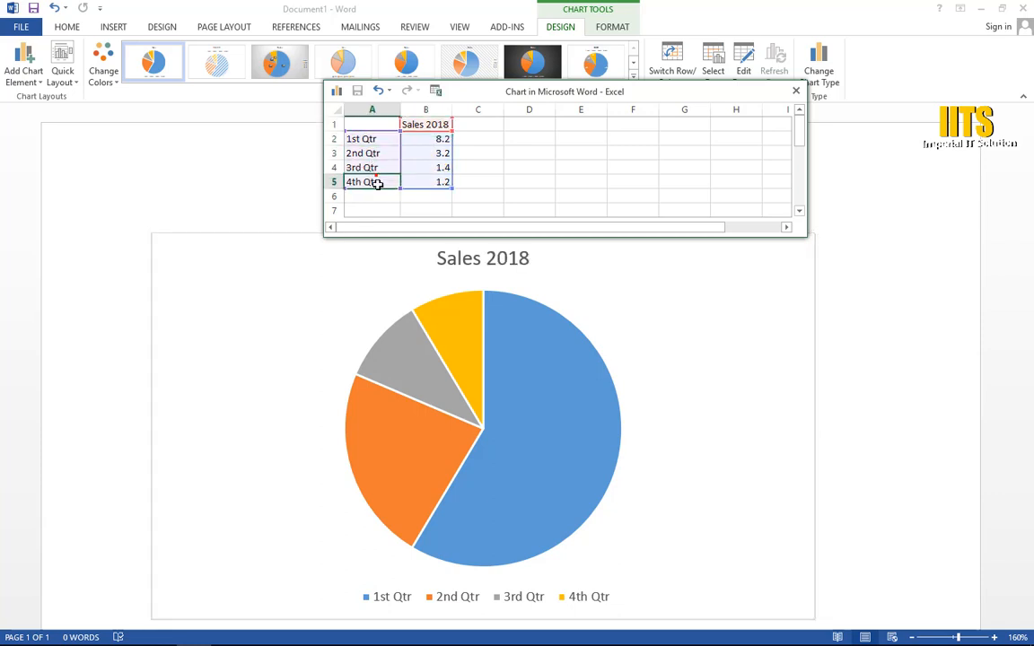
Enter 75000 for the 1st Qtr and 86000 for the 2nd Qtr in the chart data.
click(422, 139)
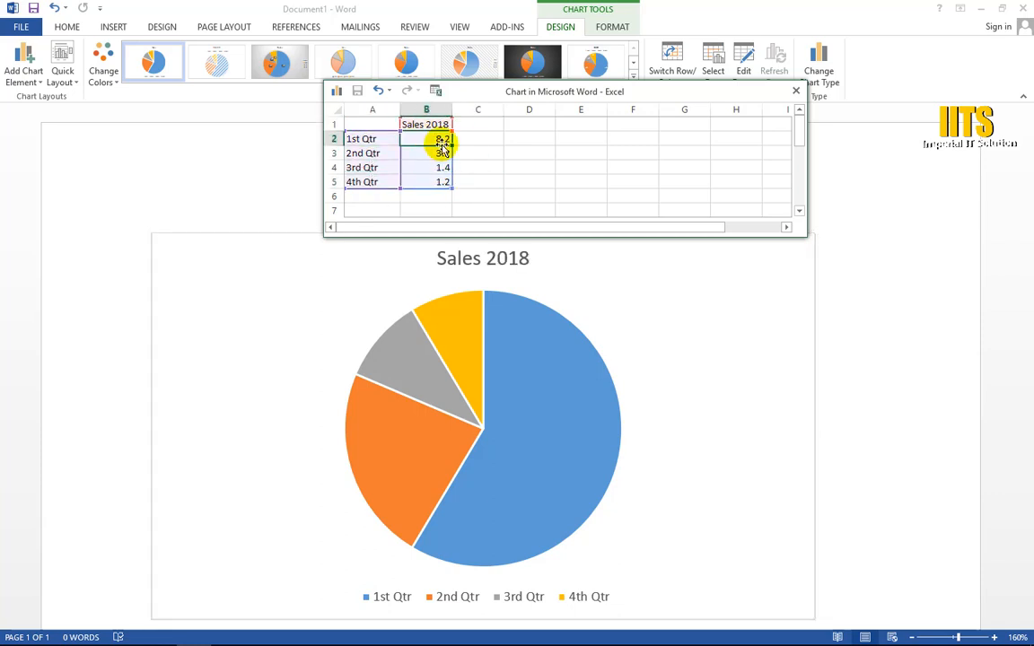
text(75000)
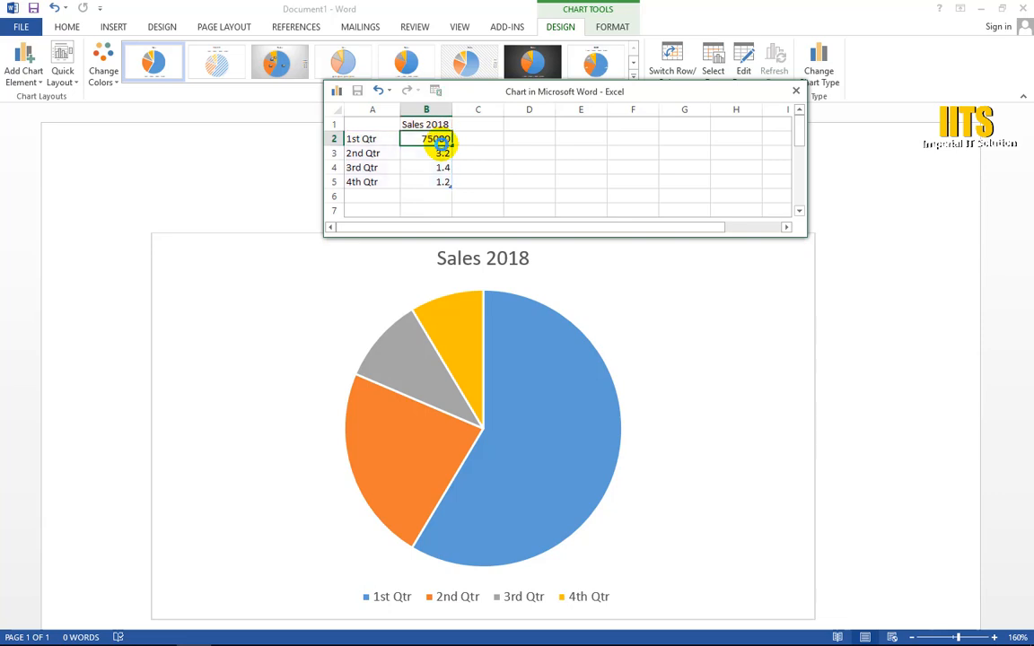
key(Return)
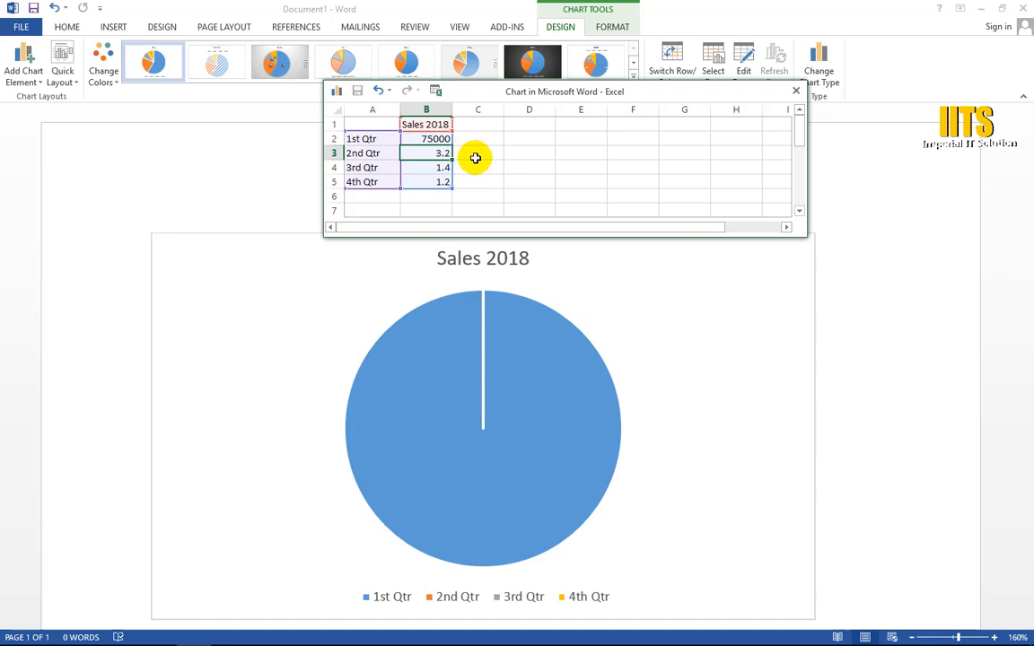
text(8600)
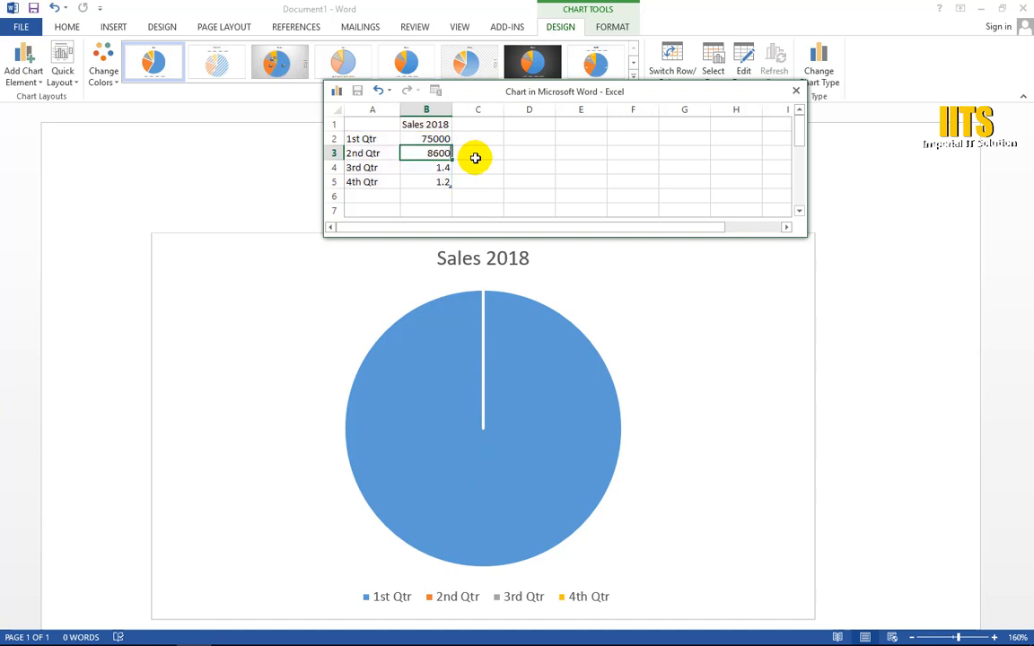
text(0)
key(Return)
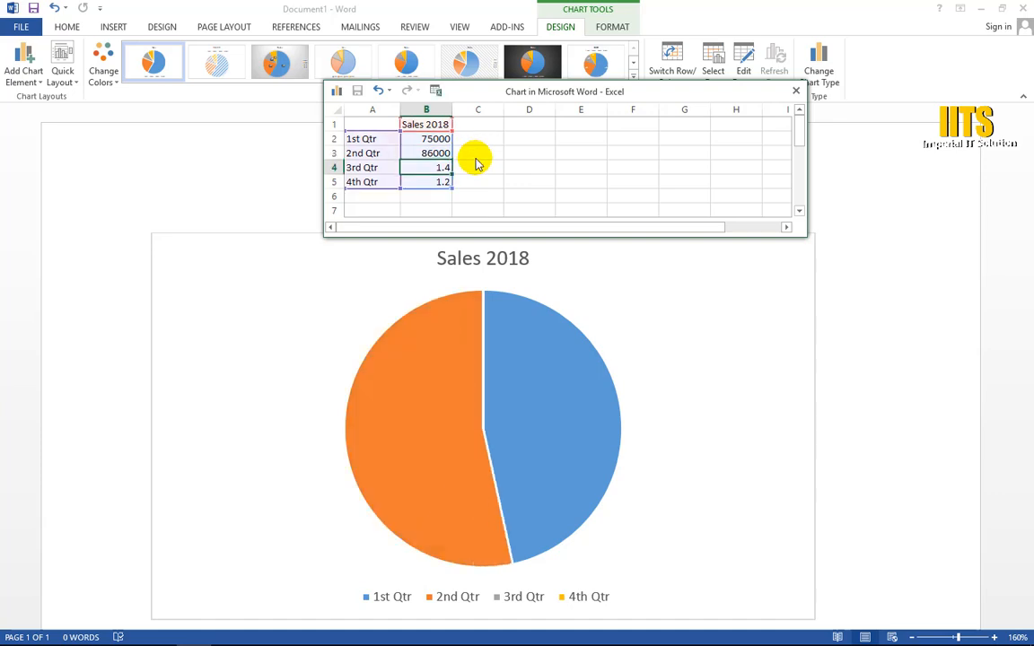
Enter 110000 for the 3rd Qtr and 956200 for the 4th Qtr in the chart data.
text(1)
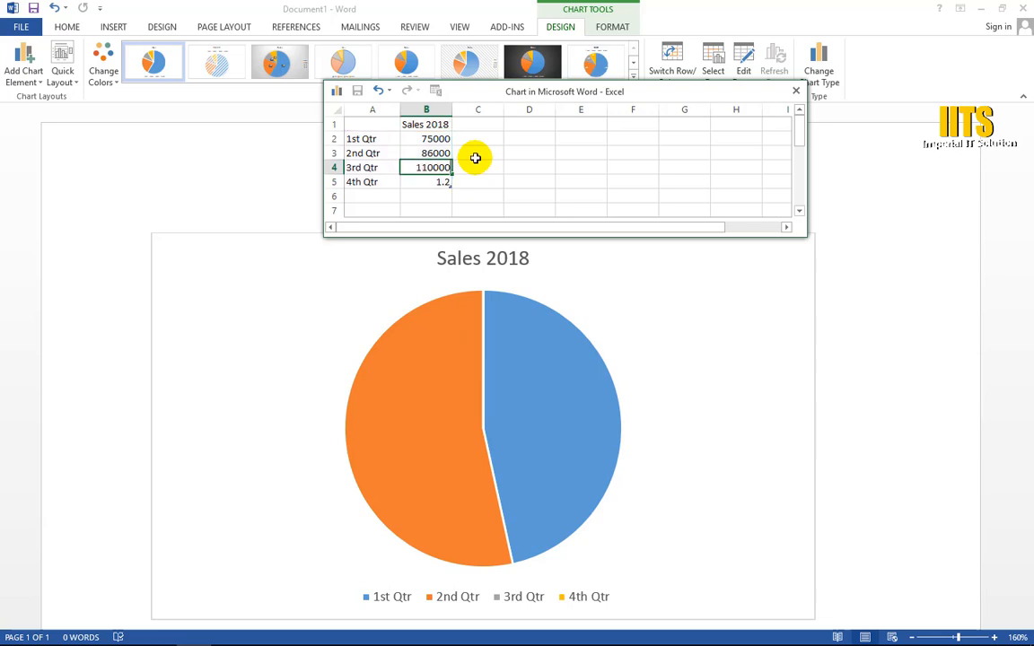
text(10000)
key(Return)
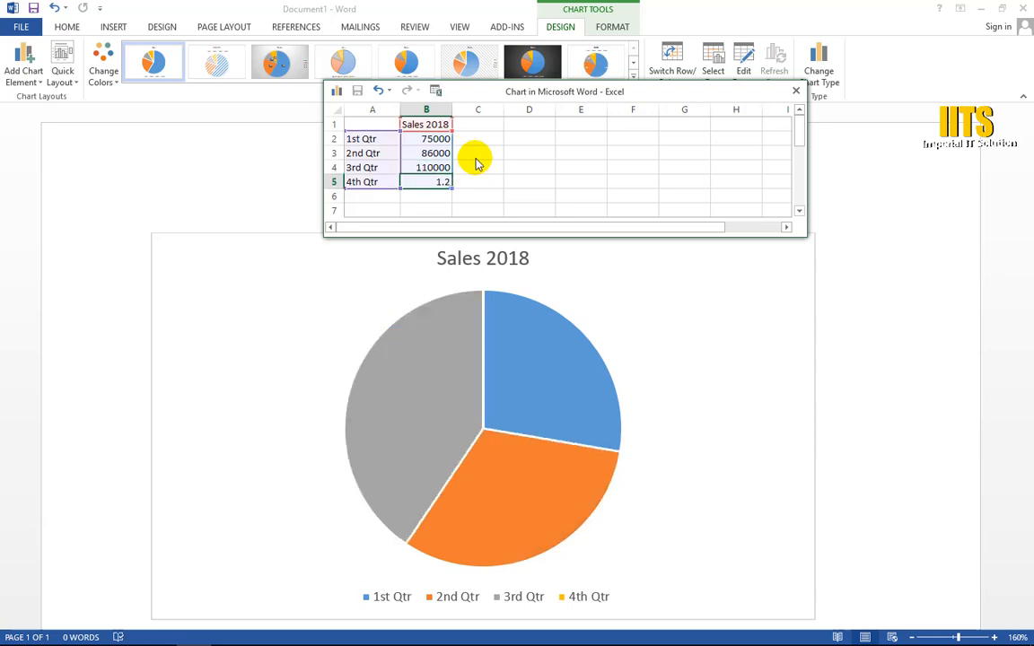
text(9)
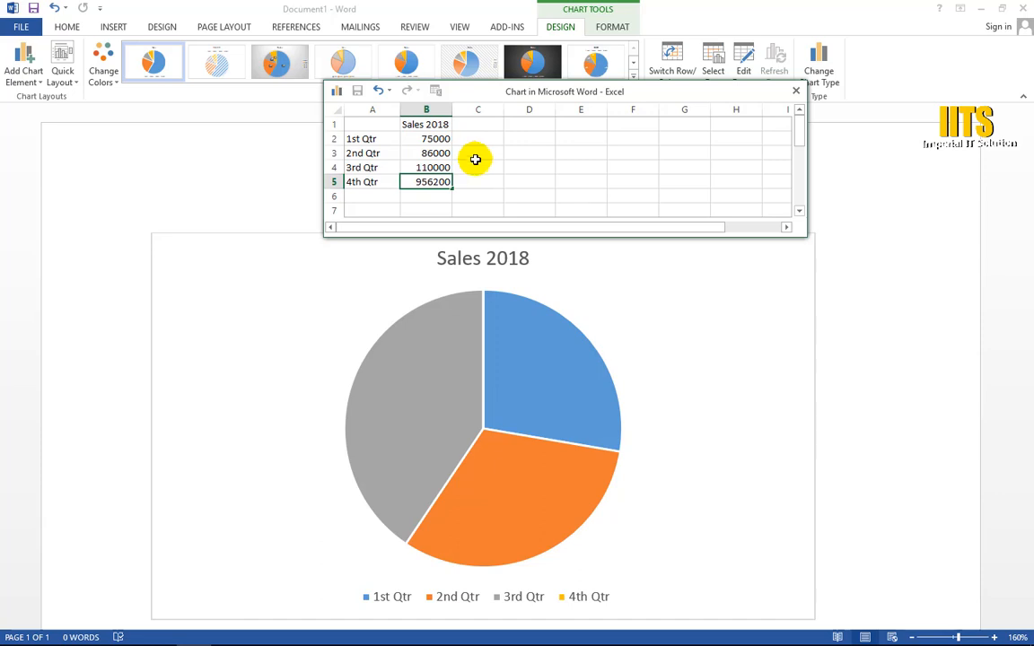
text(56200)
click(488, 184)
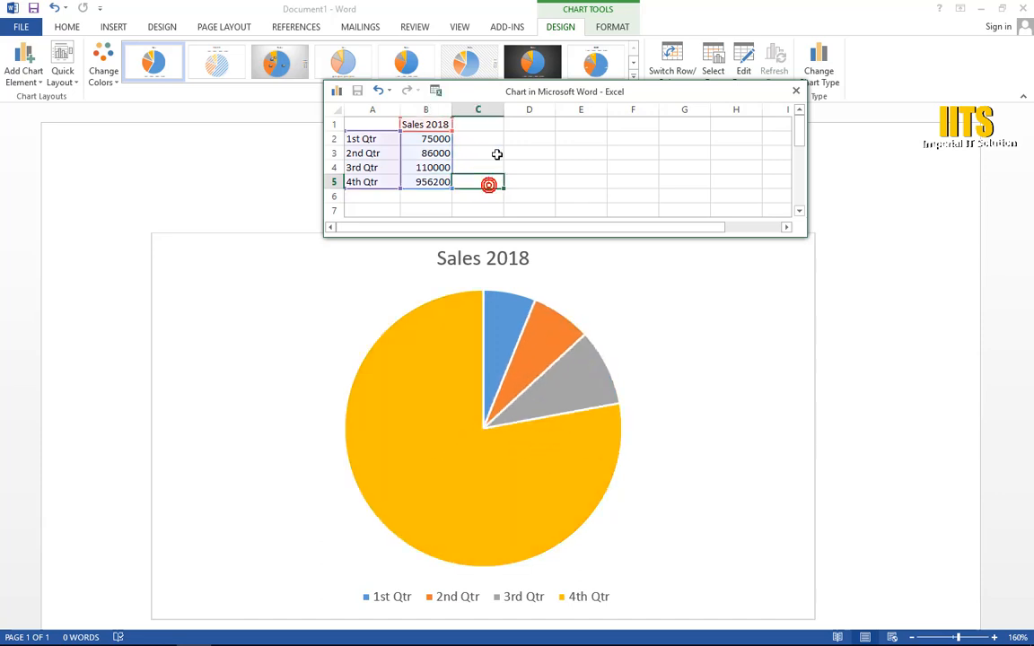
Correct the 4th Qtr sales value in cell B5 to 95620.
click(426, 182)
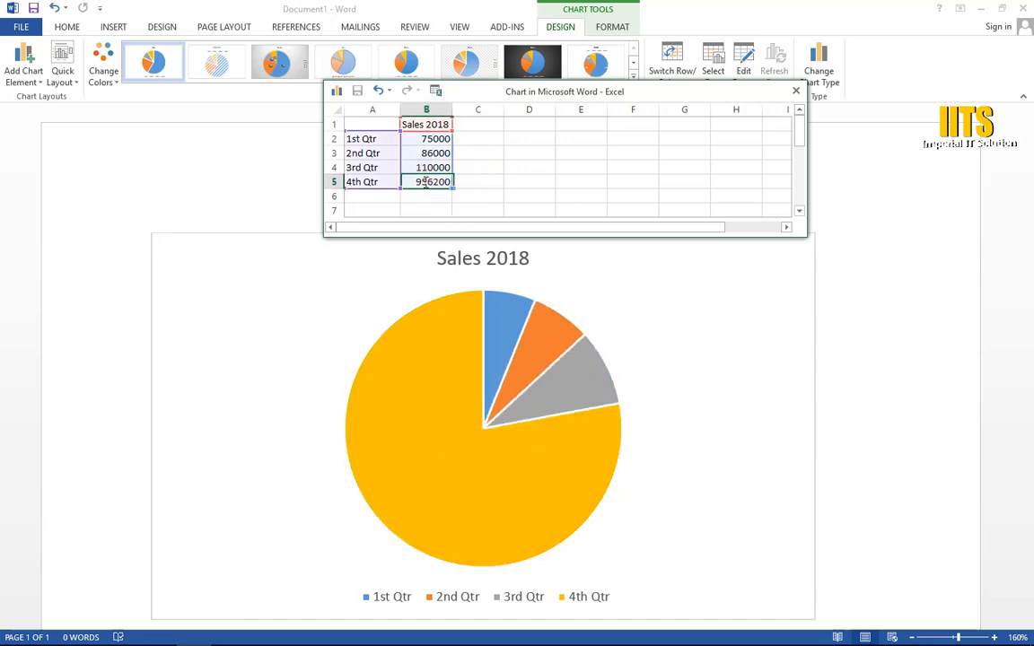
double_click(423, 182)
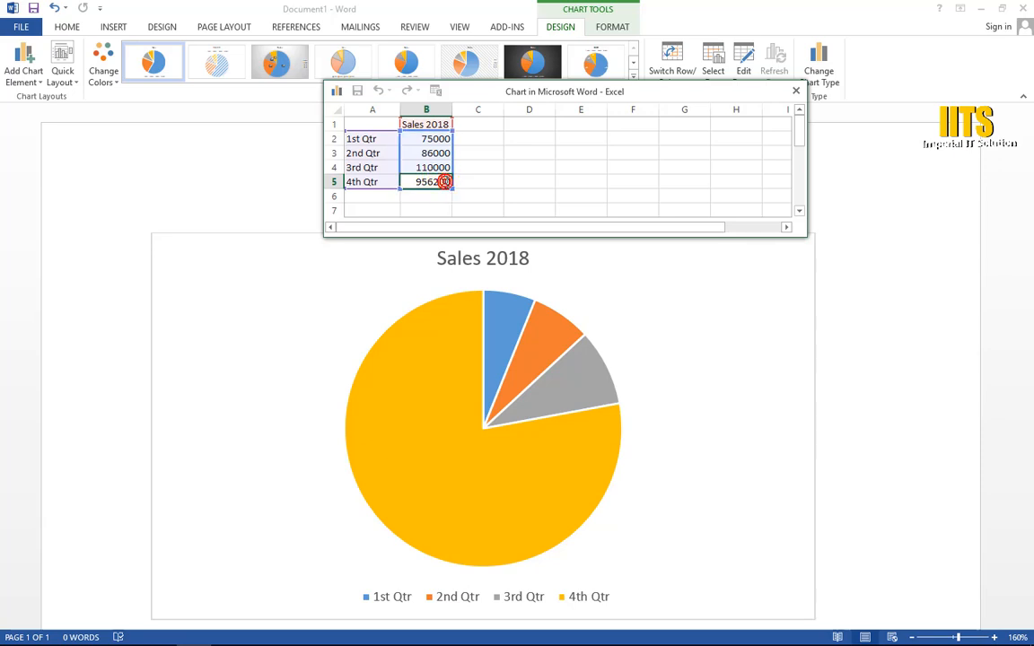
key(BackSpace)
click(498, 183)
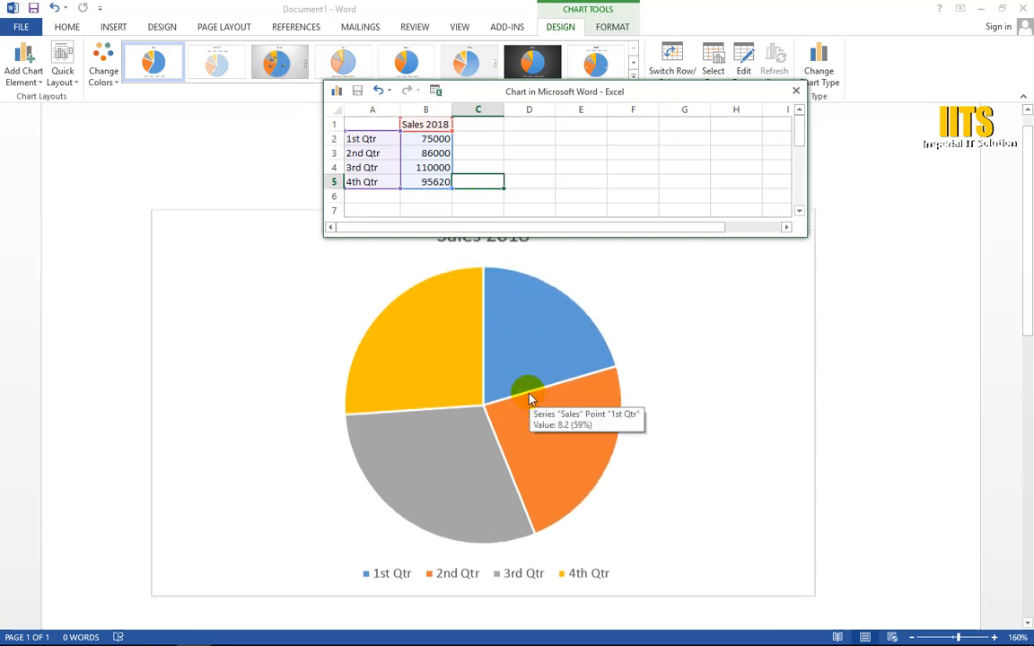
Select only the 2nd Qtr slice of the pie, and close the chart's data sheet.
click(555, 299)
drag(722, 93, 700, 43)
scroll(449, 476, down, 1)
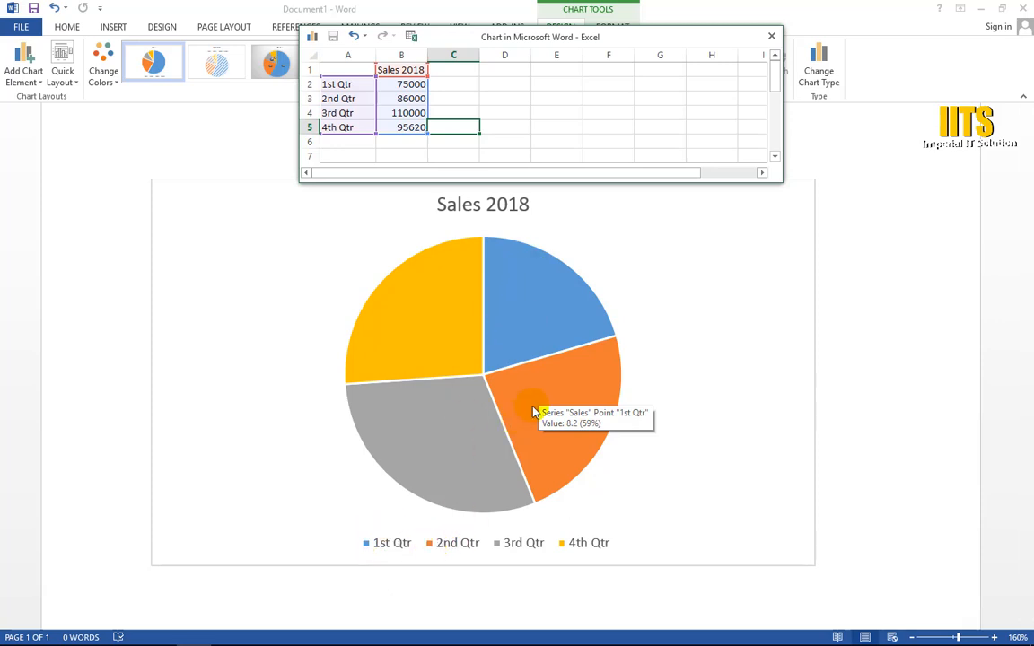
click(565, 379)
click(562, 399)
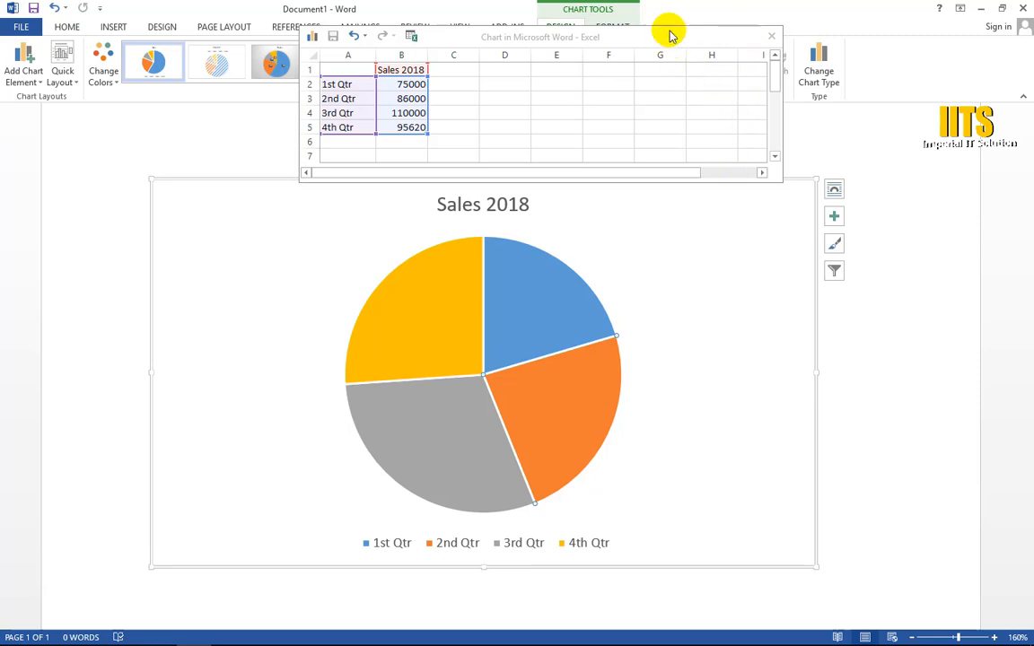
drag(668, 34, 747, 113)
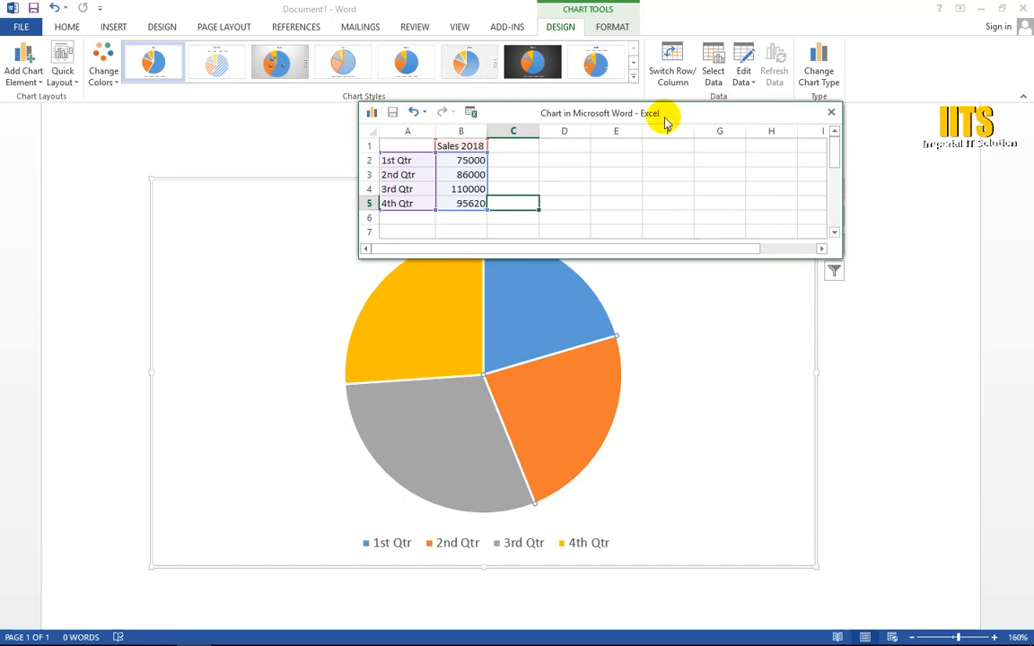
drag(666, 125, 601, 133)
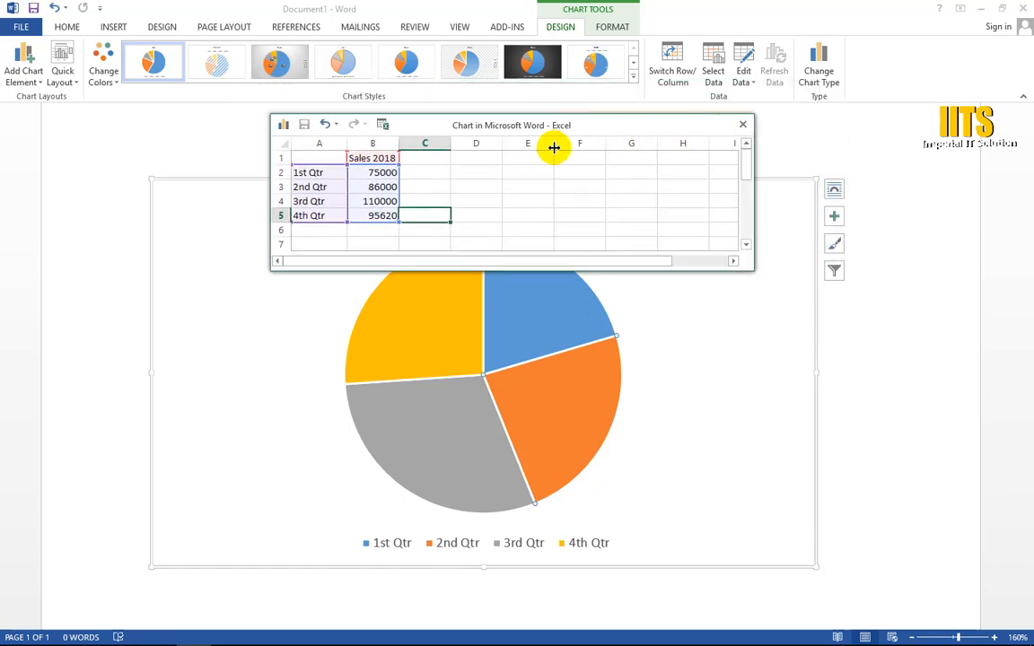
click(743, 125)
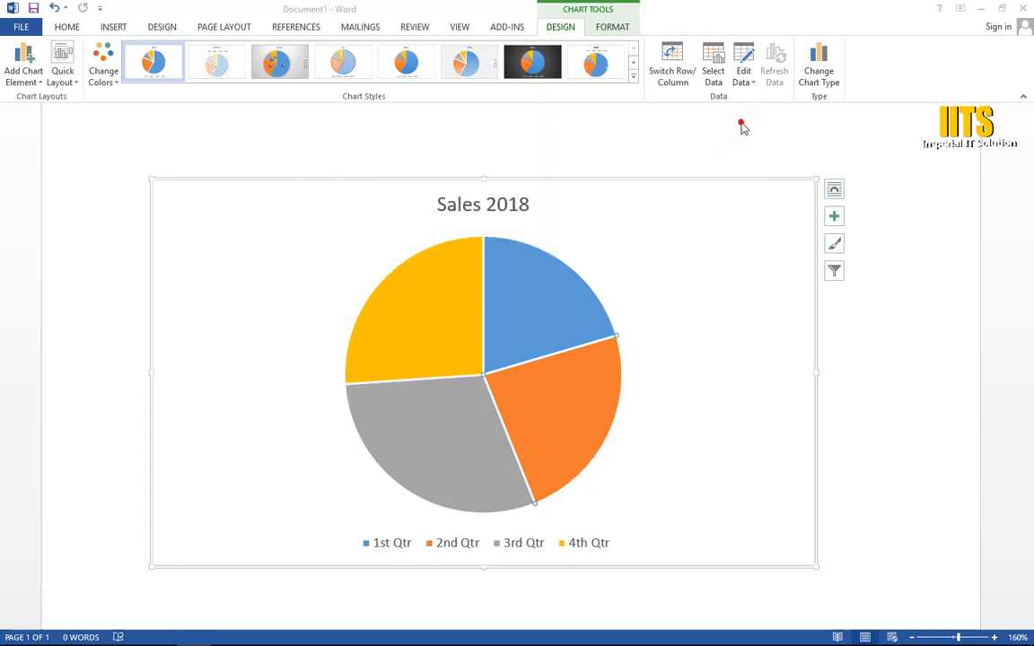
Review the whole pie chart and show the formatting options for its 2nd Qtr slice.
scroll(528, 307, down, 3)
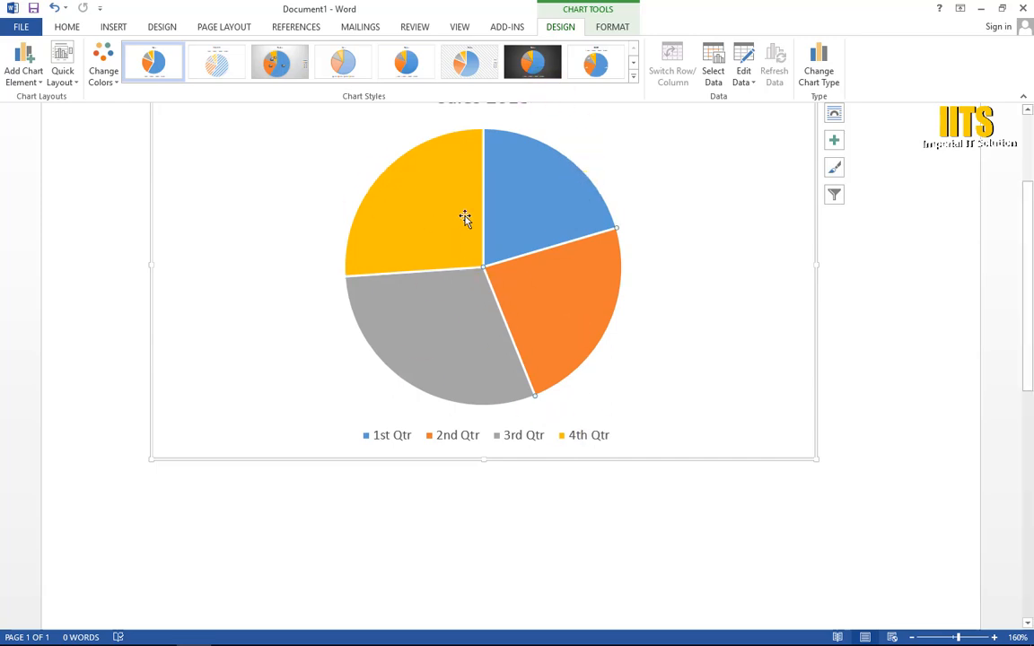
scroll(479, 351, up, 3)
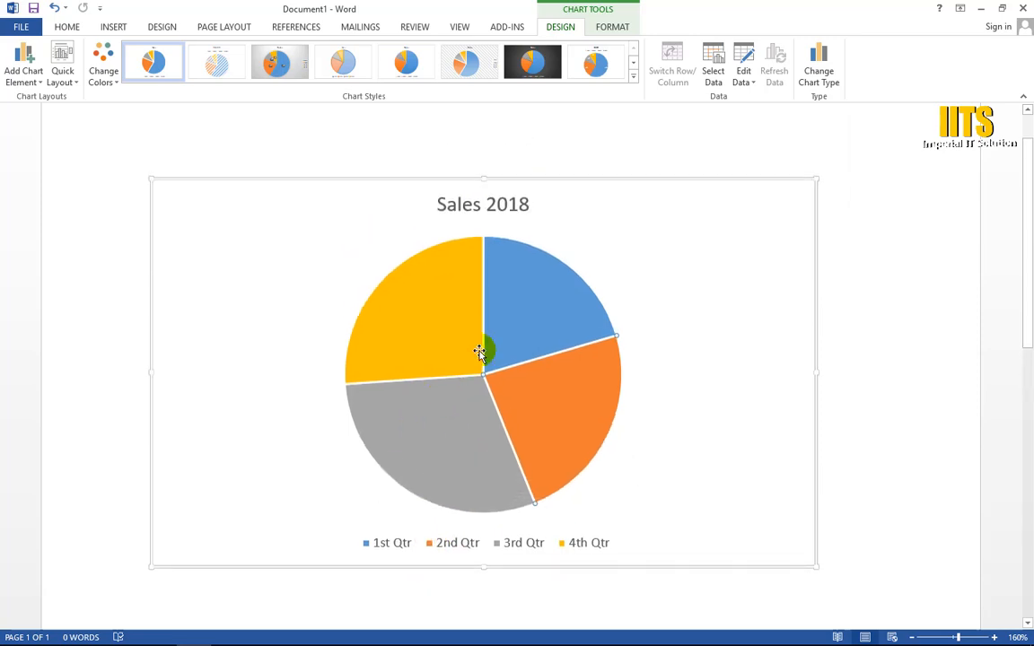
scroll(478, 352, down, 3)
click(546, 299)
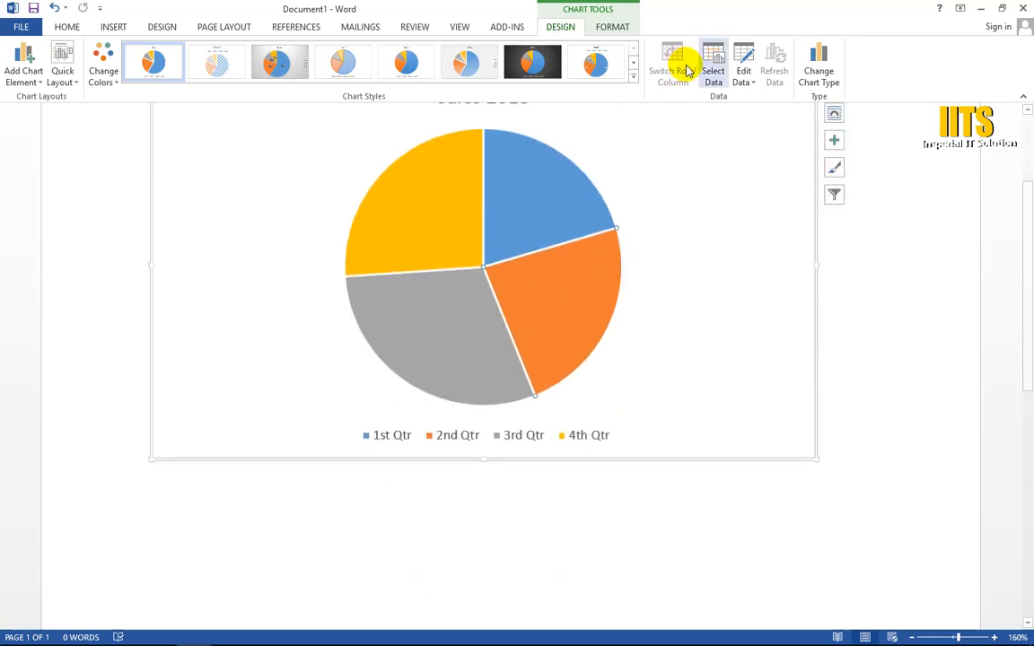
click(613, 26)
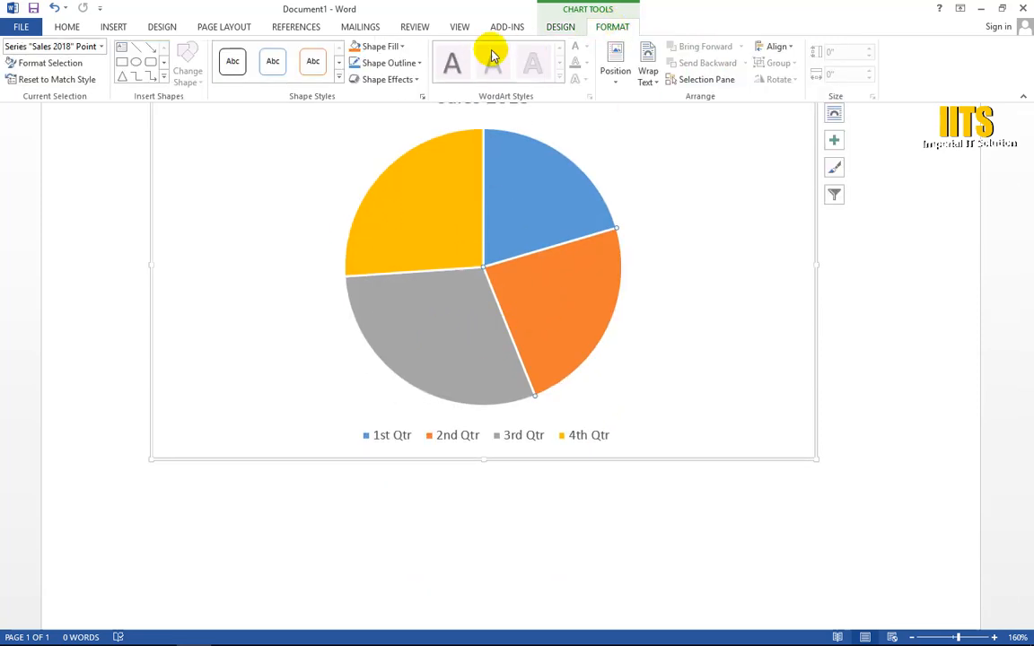
Add data labels individually to the 2nd Qtr, 1st Qtr, 4th Qtr and 3rd Qtr slices of the pie.
click(560, 27)
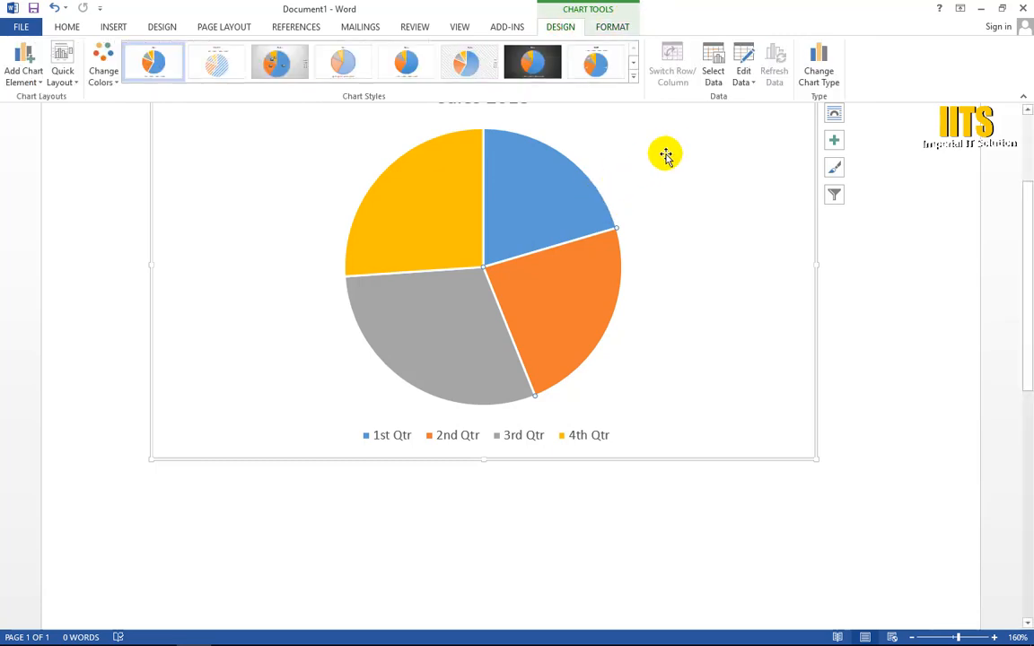
click(834, 142)
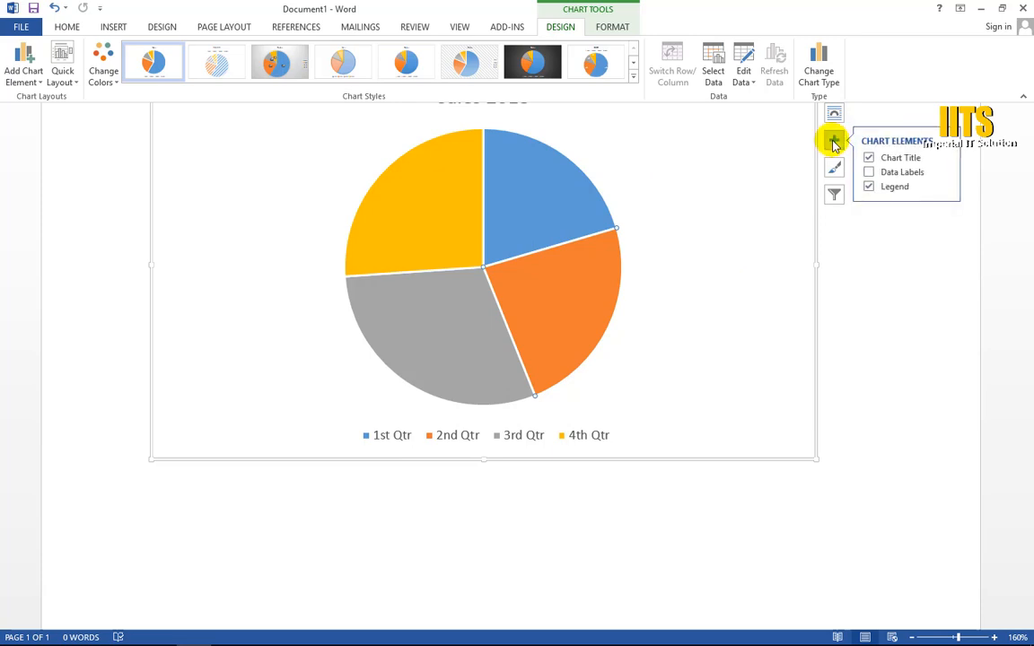
click(868, 172)
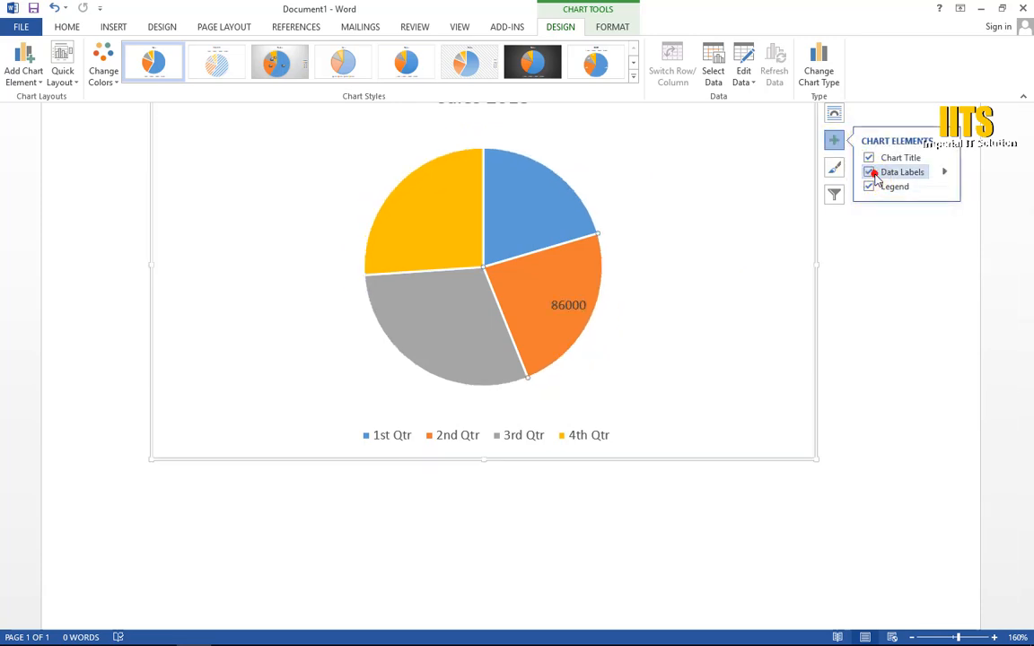
click(544, 209)
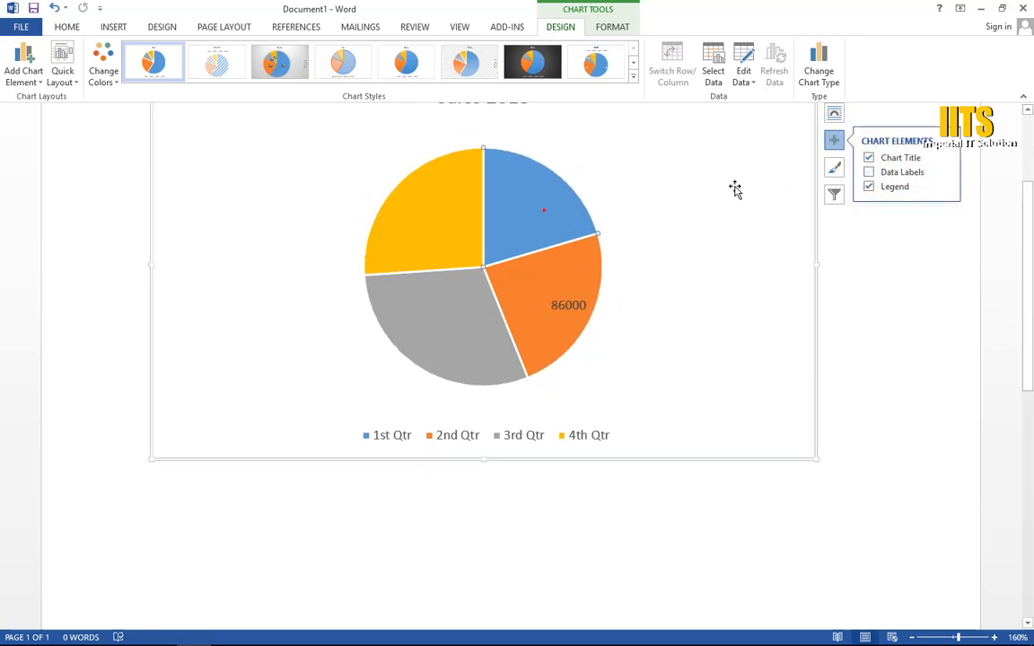
click(868, 171)
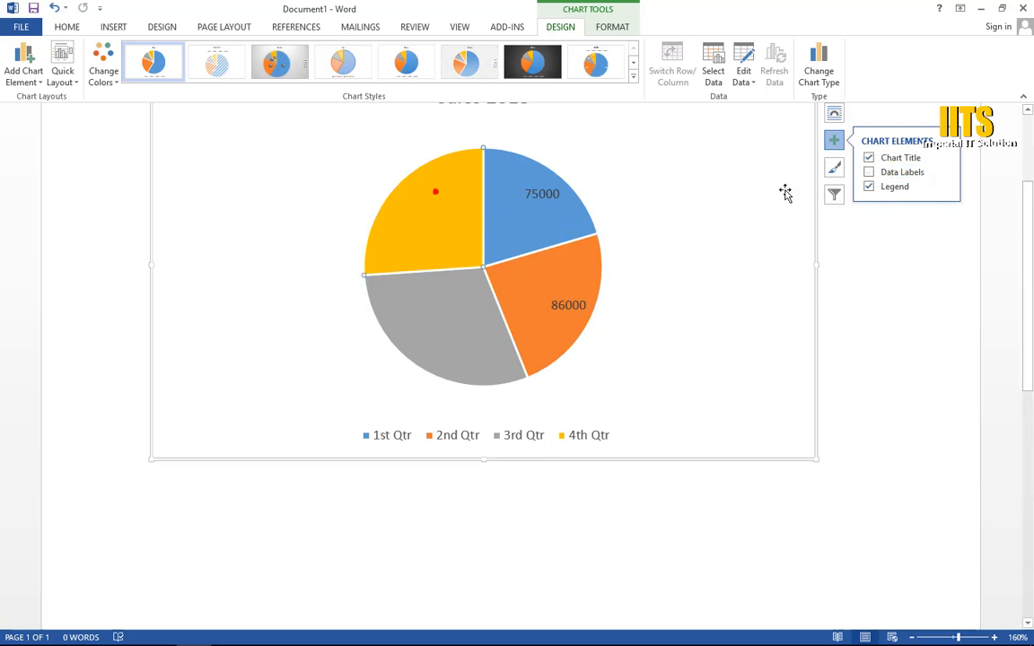
click(869, 172)
click(459, 286)
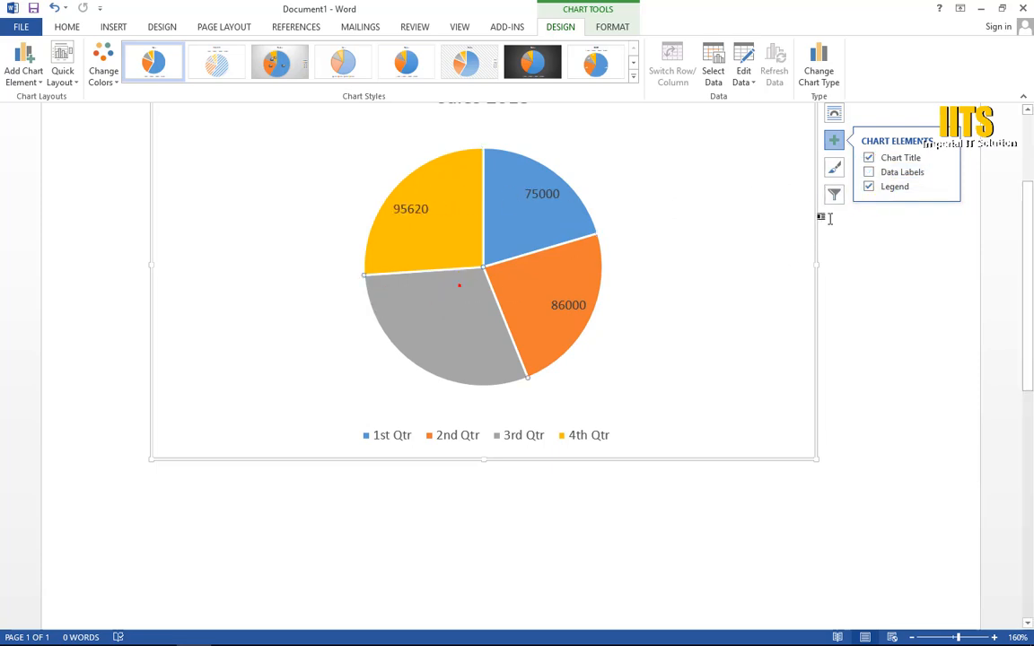
click(868, 171)
click(913, 339)
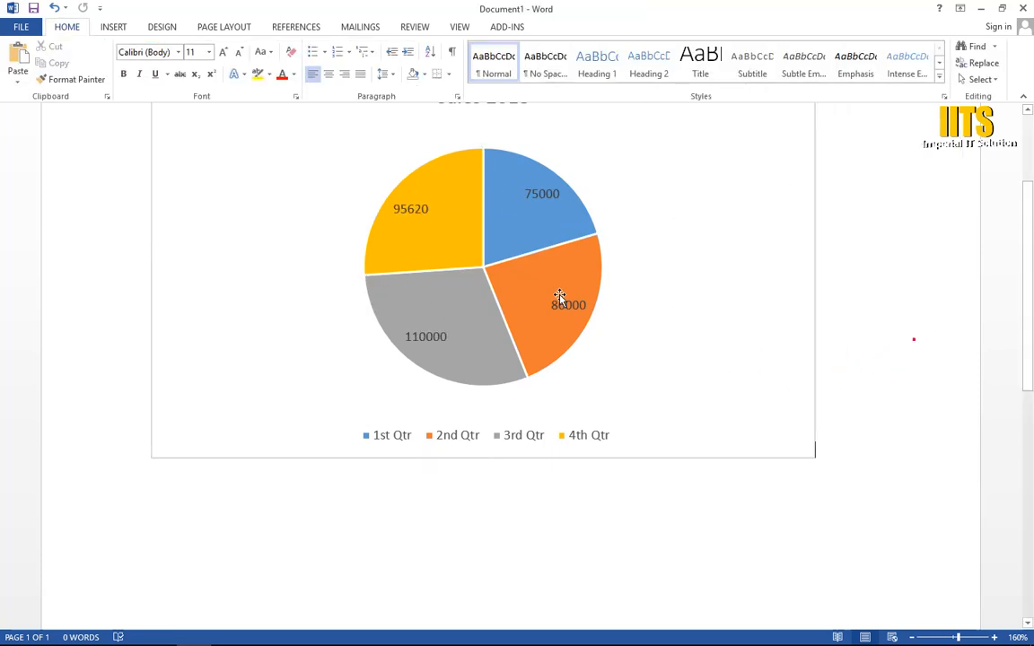
Select only the 3rd Qtr slice and fill it with the standard light green colour.
mouse_move(492, 296)
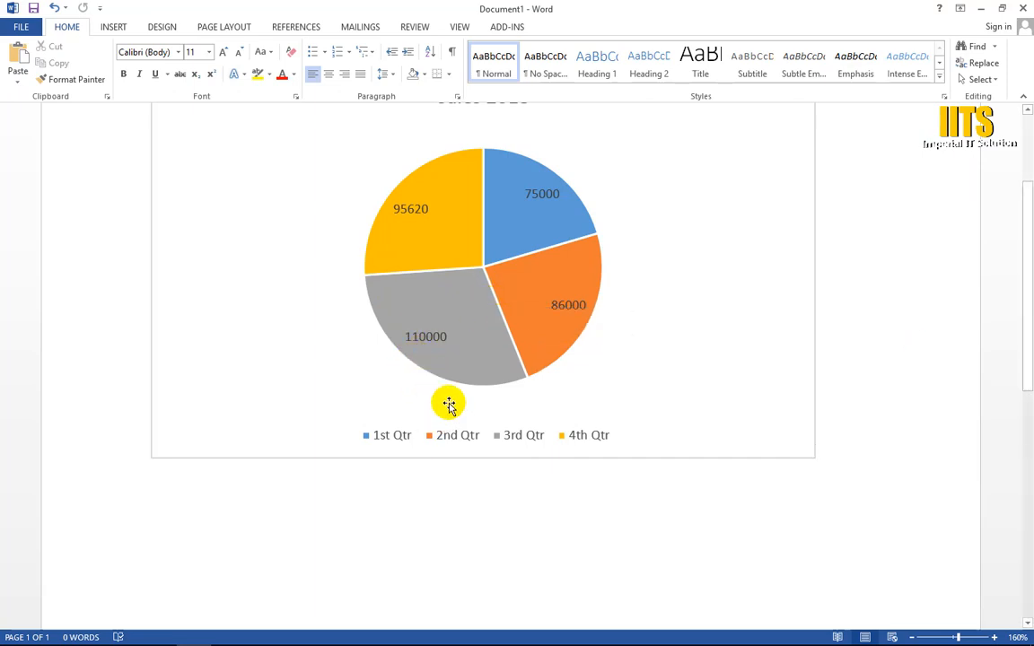
click(498, 438)
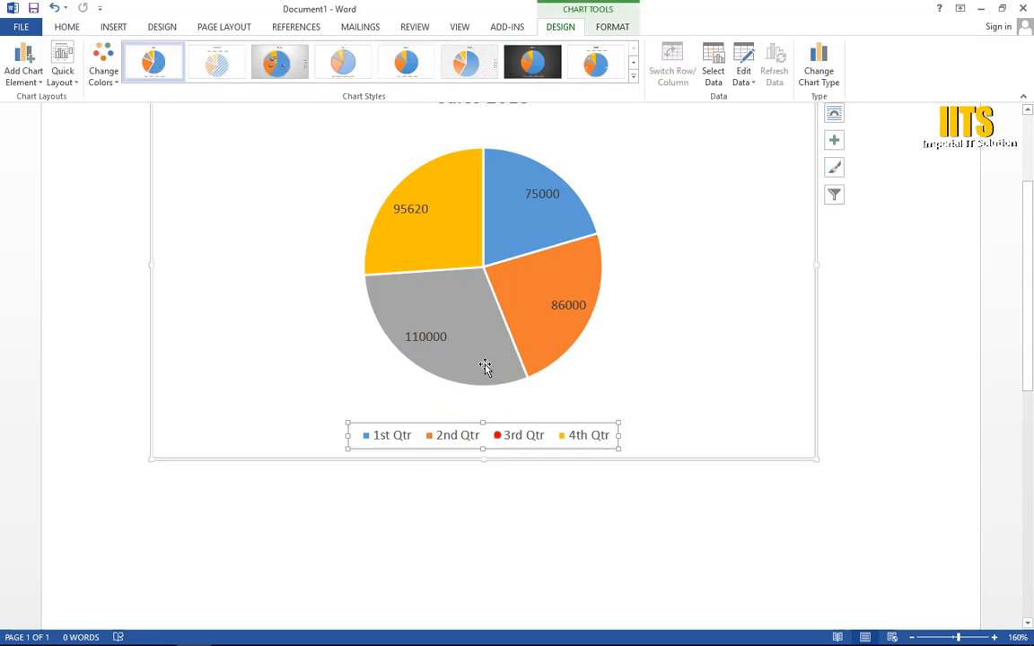
click(480, 354)
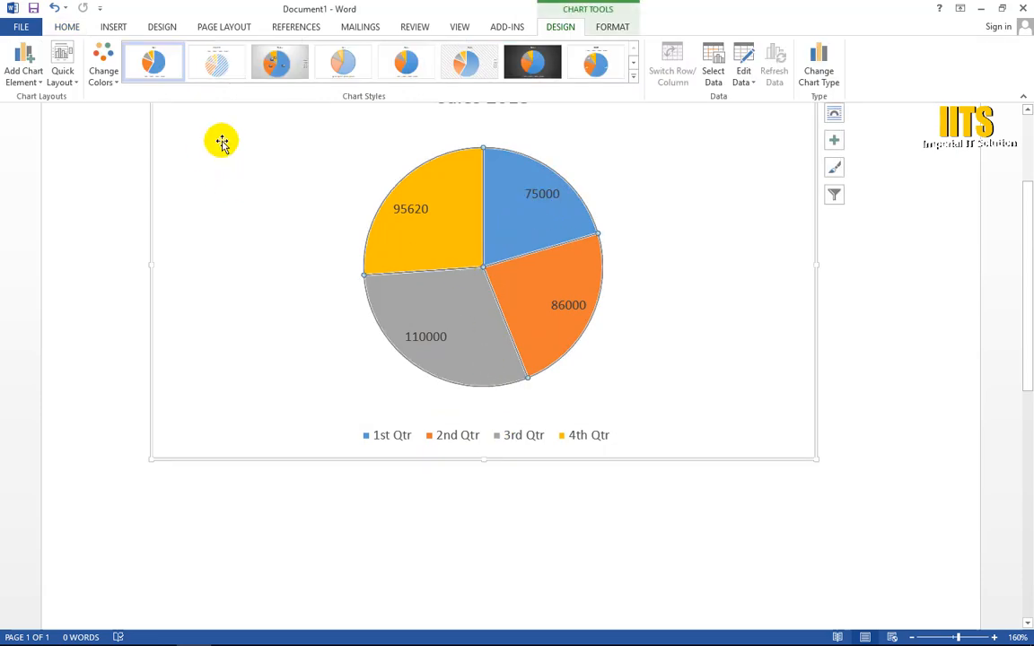
click(462, 304)
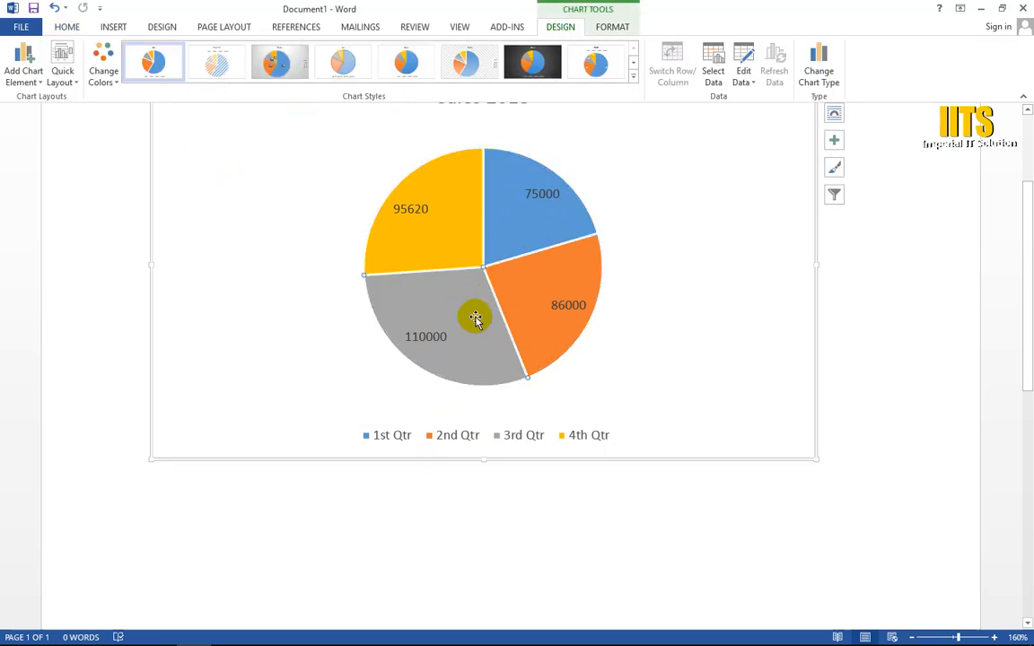
click(614, 27)
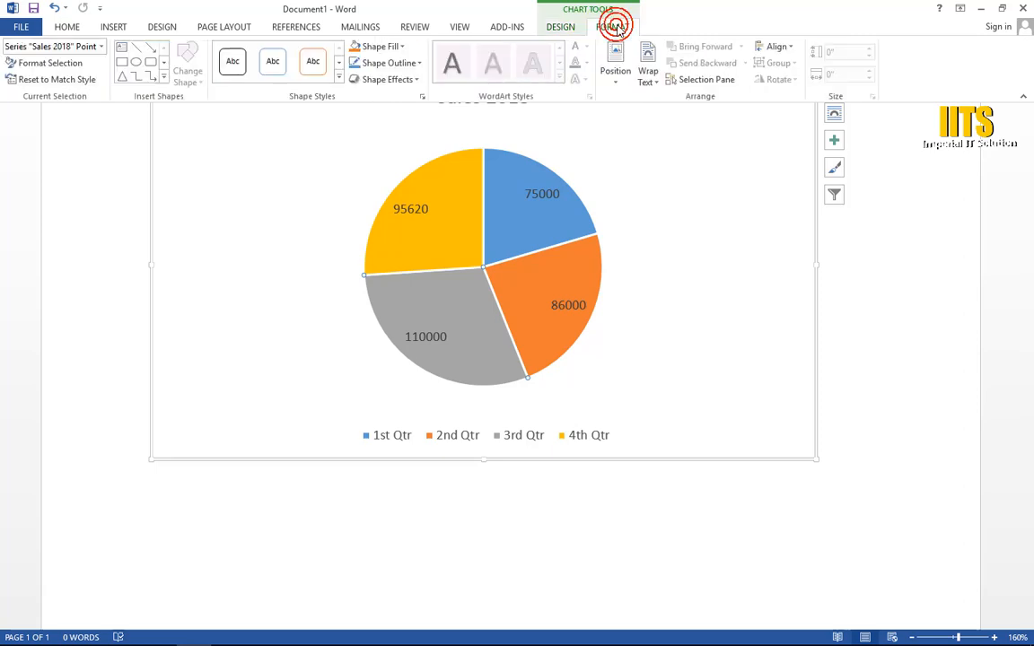
click(399, 49)
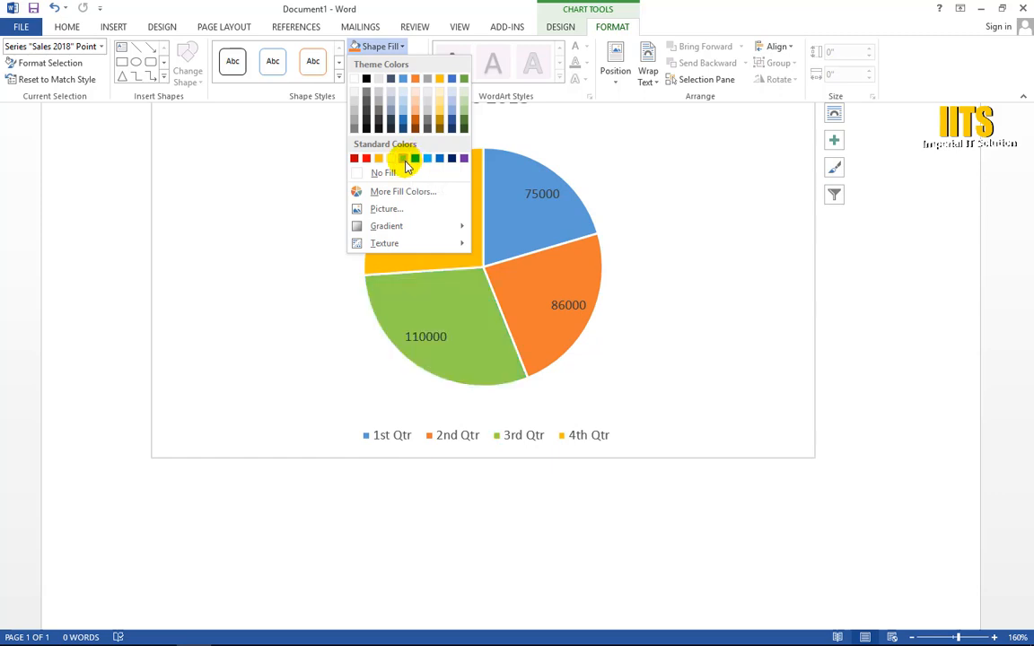
click(404, 160)
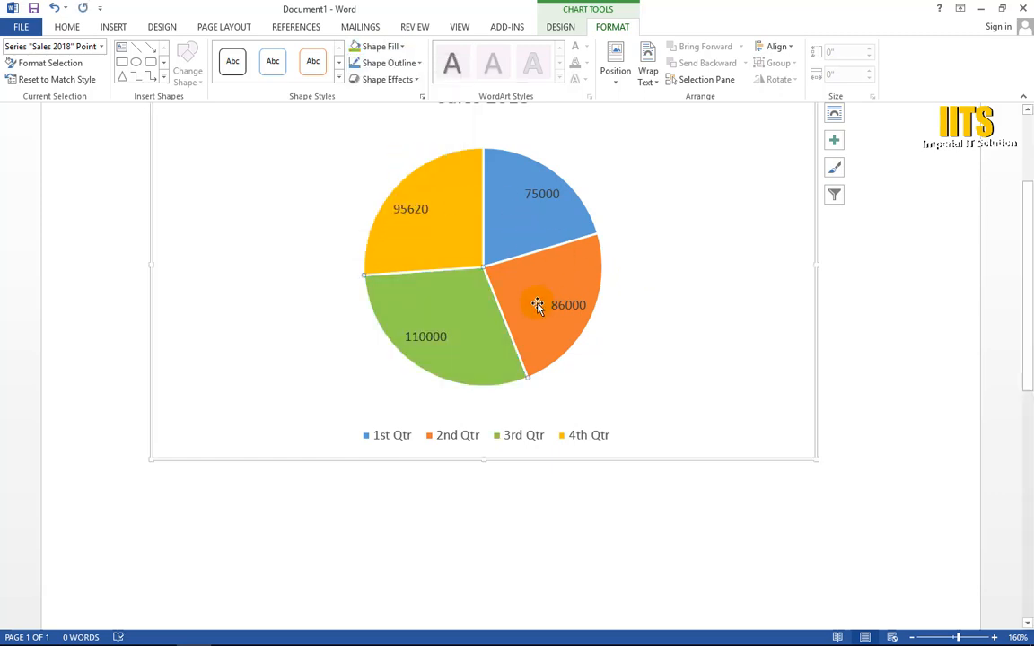
Fill the 2nd Qtr slice with the standard red colour and review the whole chart.
click(401, 46)
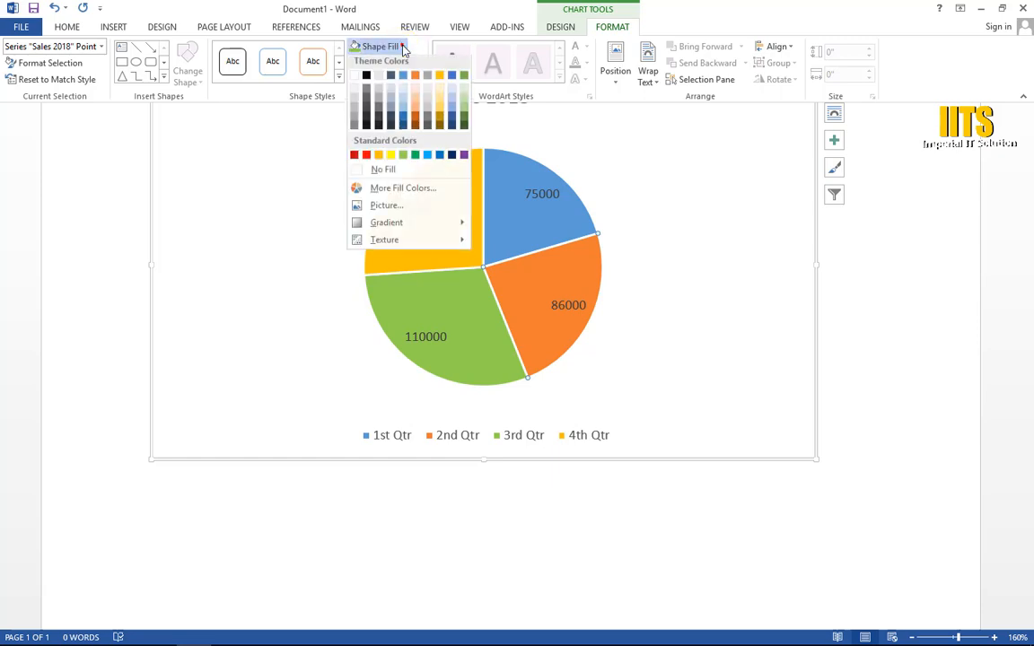
click(363, 160)
click(692, 236)
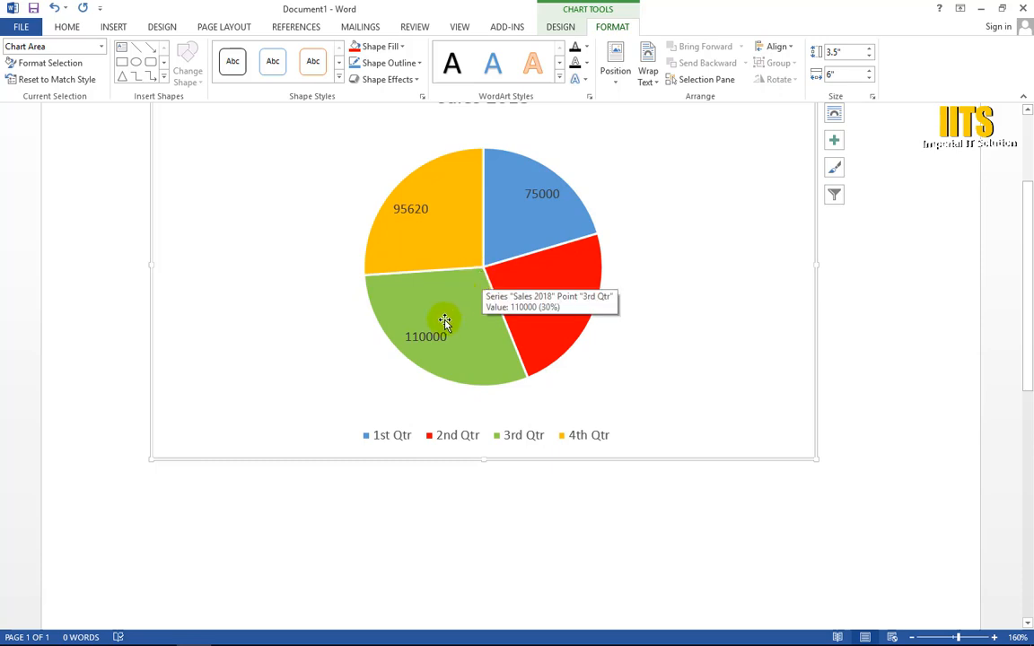
scroll(439, 396, up, 3)
scroll(438, 396, up, 1)
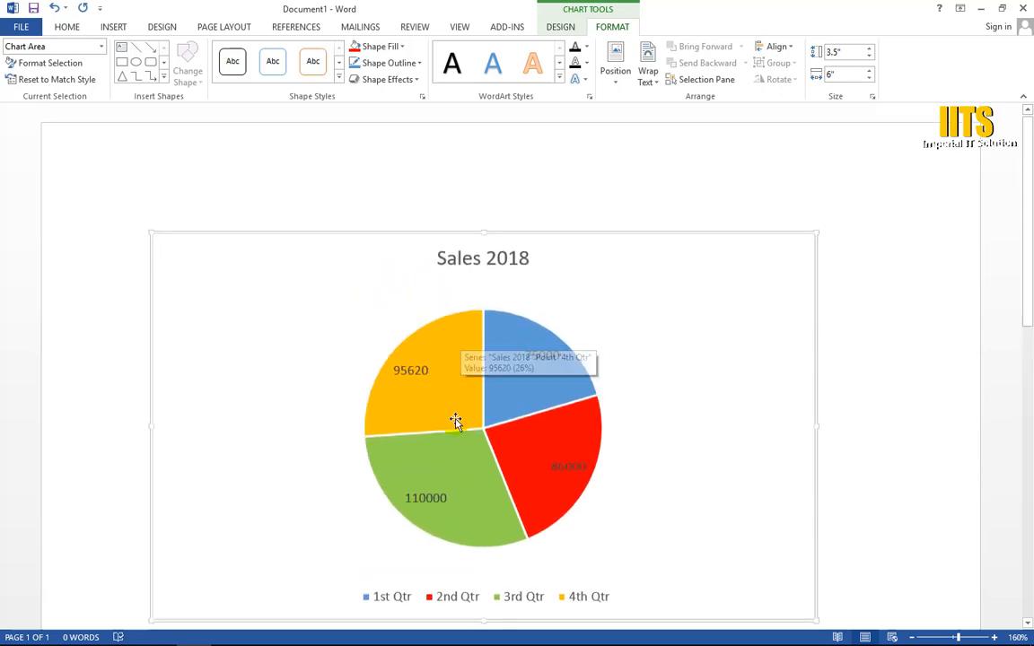
scroll(457, 422, down, 3)
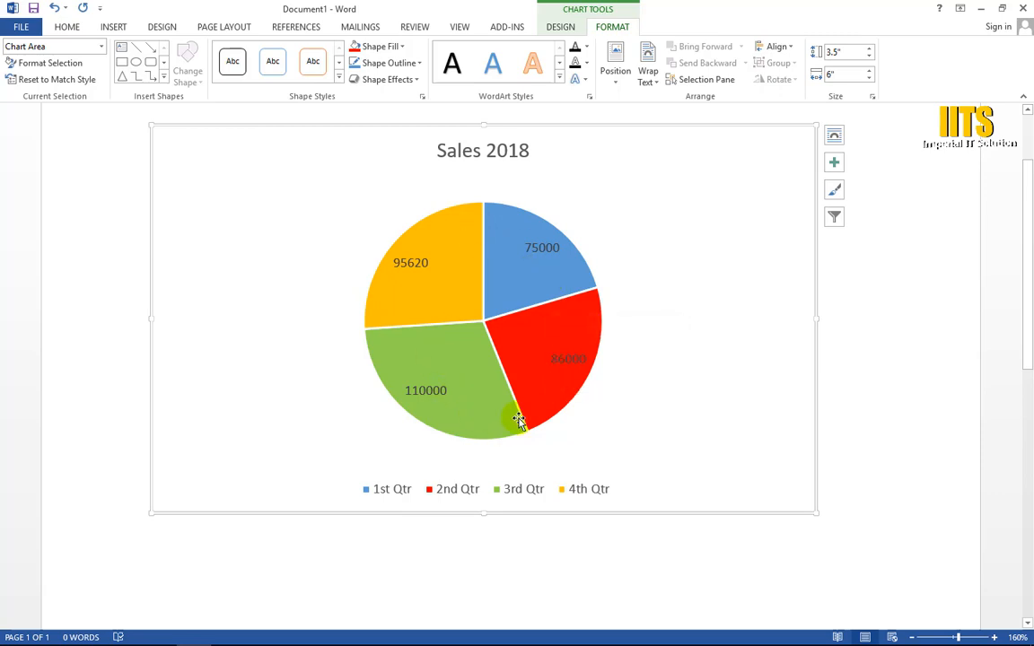
Select the whole pie series and remove its data labels.
click(471, 351)
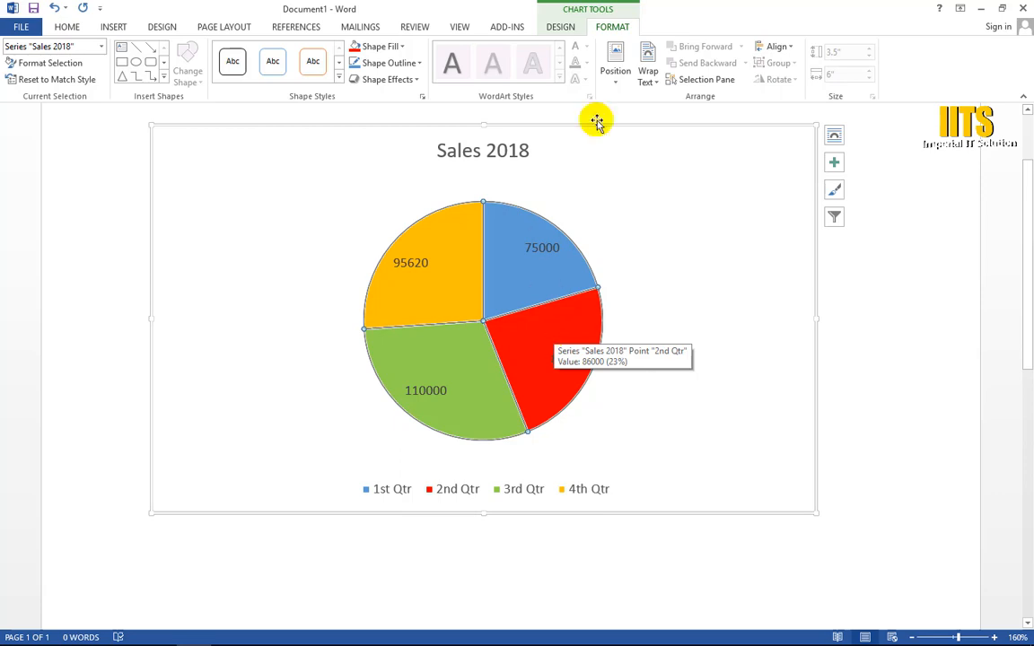
click(563, 26)
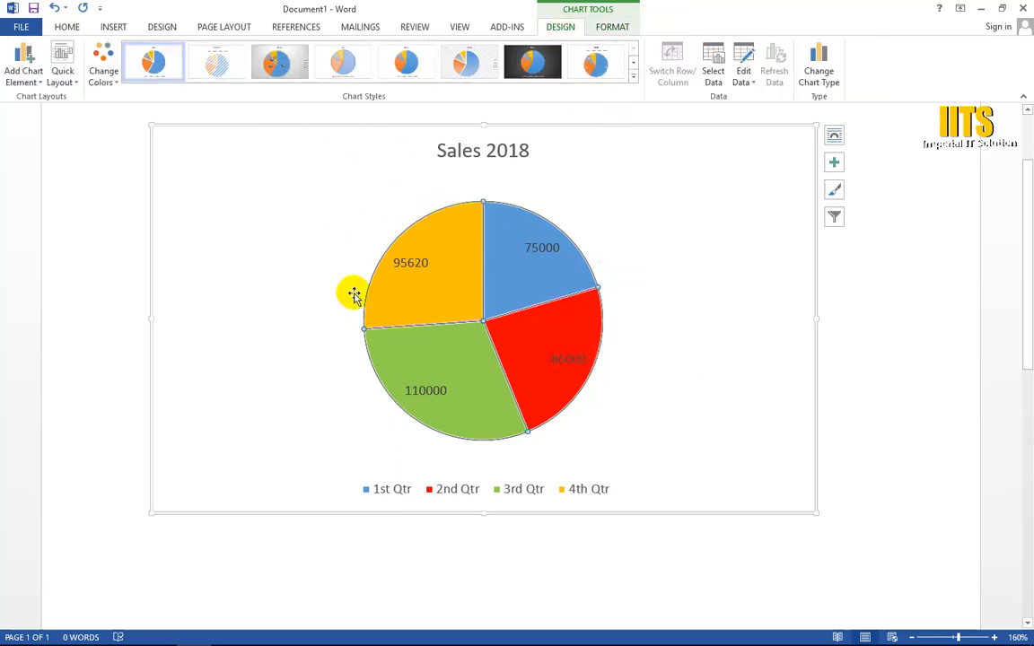
mouse_move(378, 299)
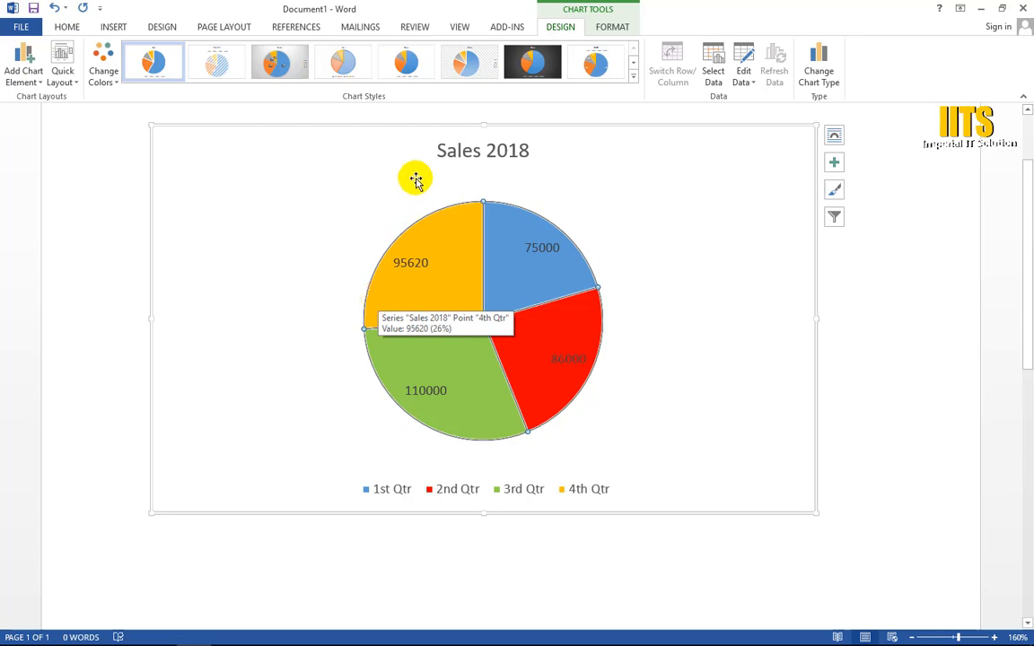
click(834, 160)
click(874, 195)
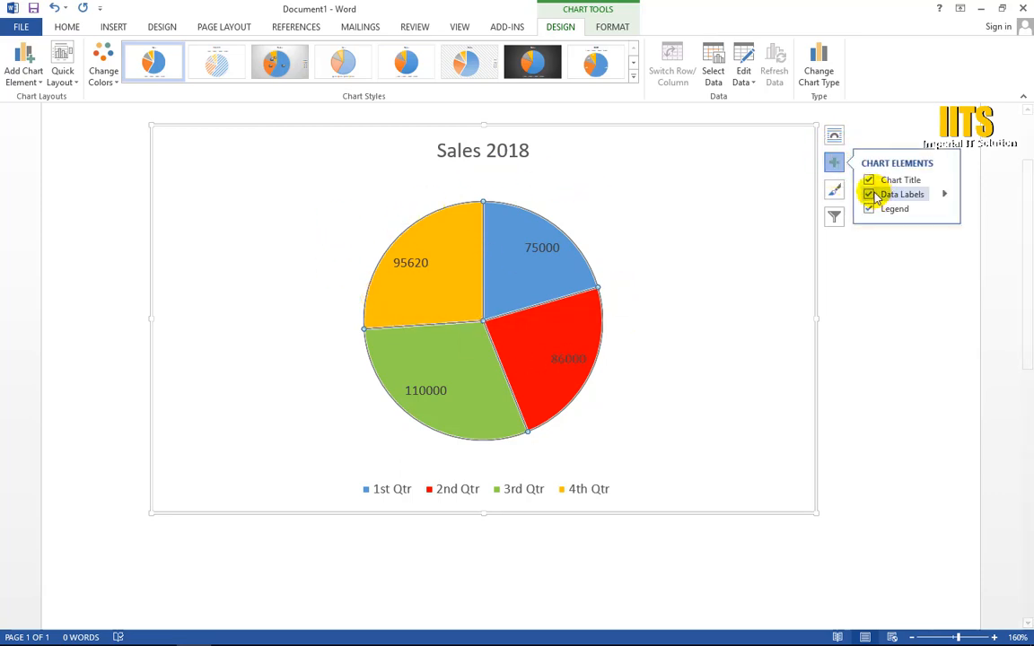
click(868, 195)
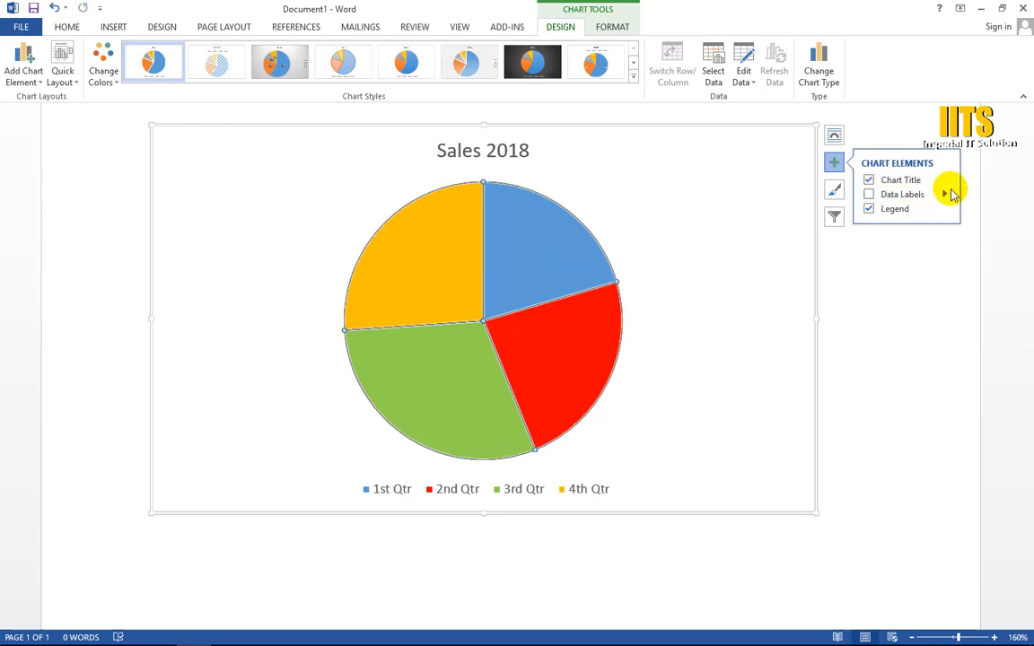
Apply chart Style 3 to the pie chart.
click(633, 76)
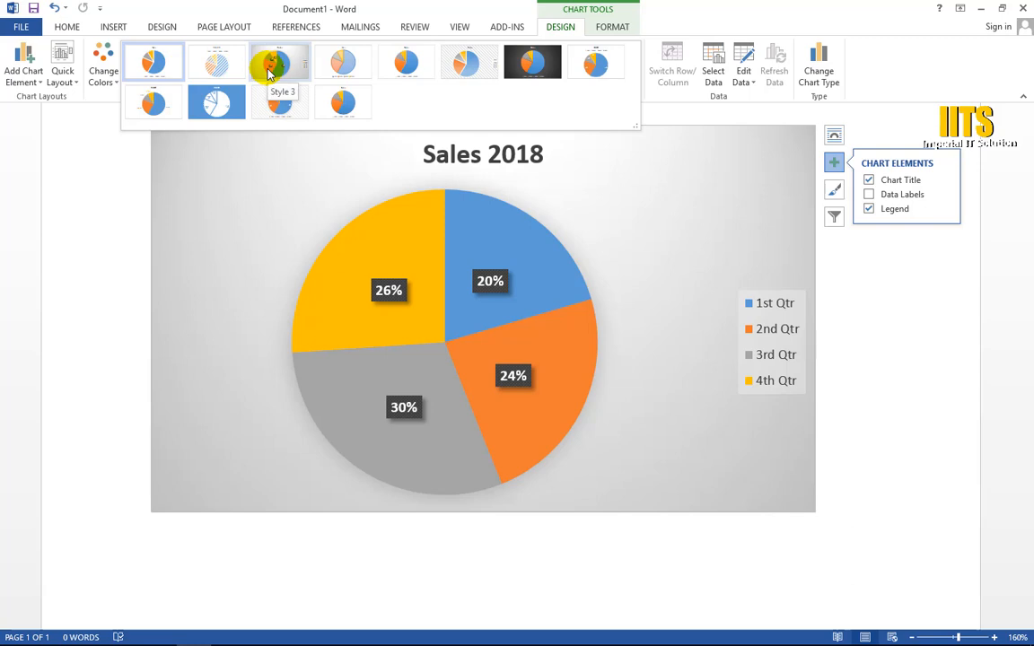
click(274, 71)
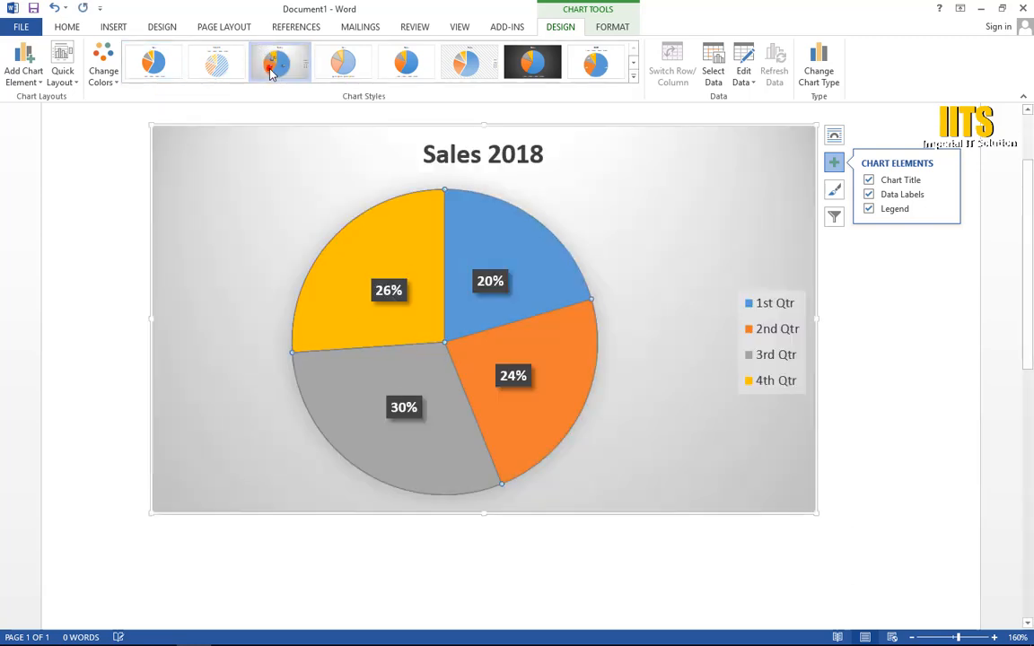
click(355, 284)
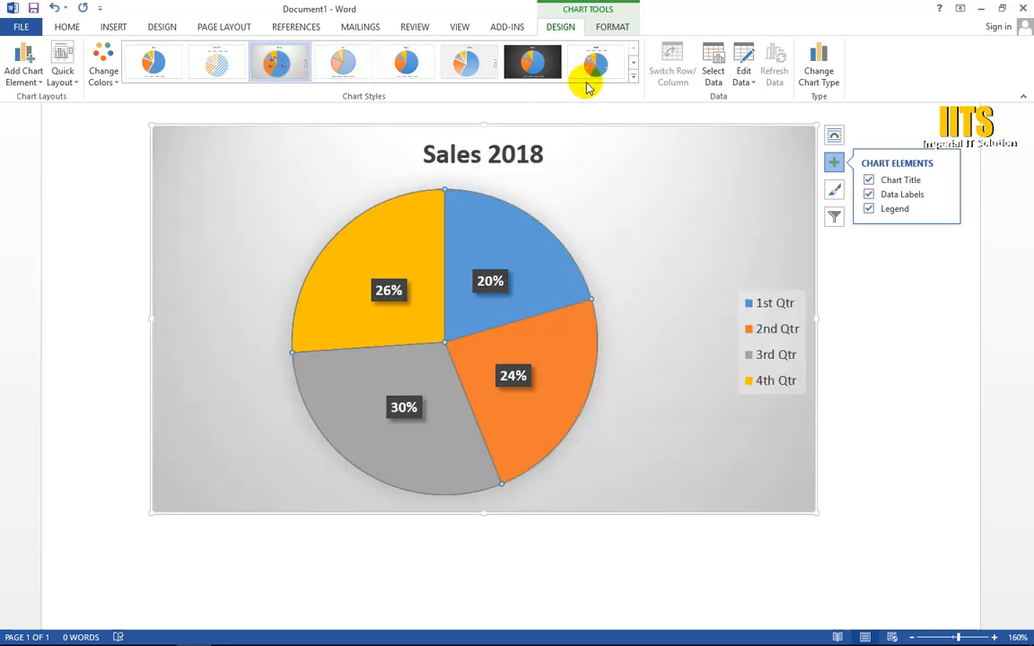
Try chart Style 9 and Style 11 on the pie chart.
click(631, 76)
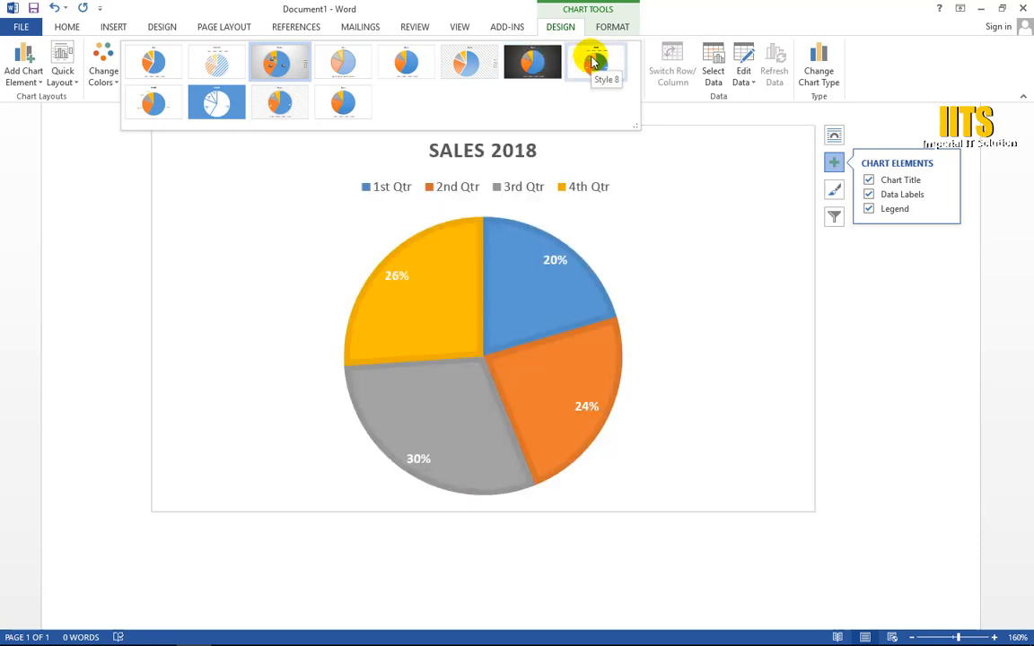
click(157, 109)
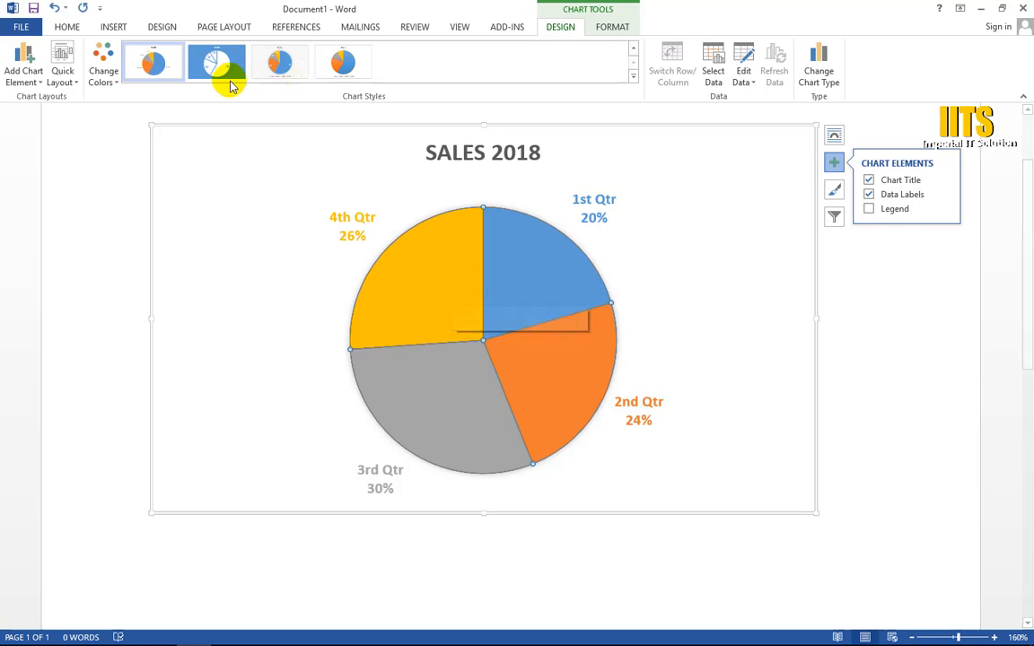
click(633, 75)
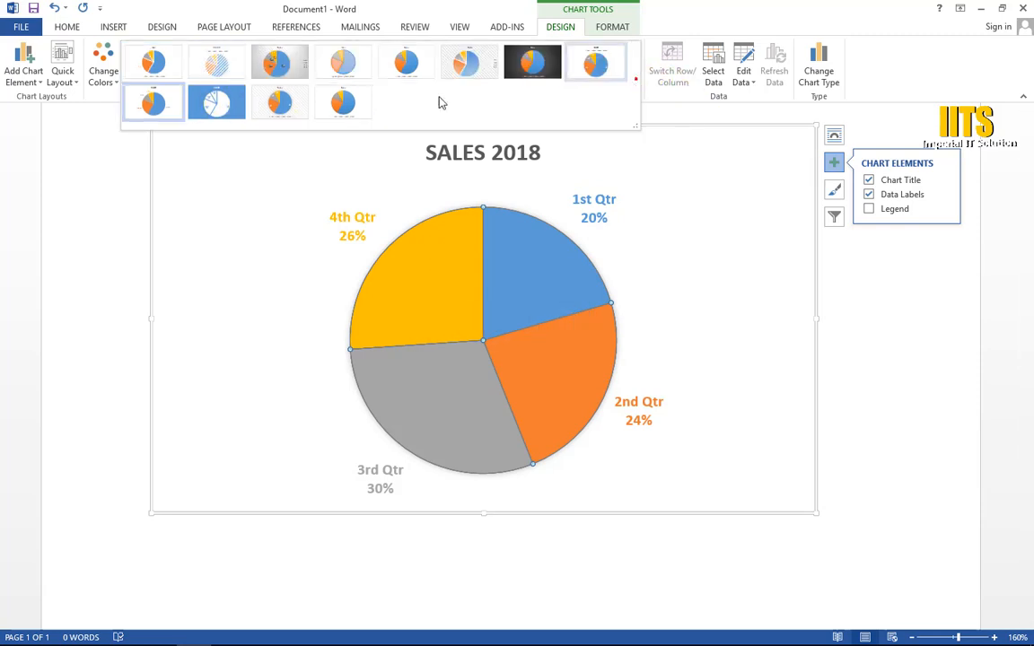
click(271, 105)
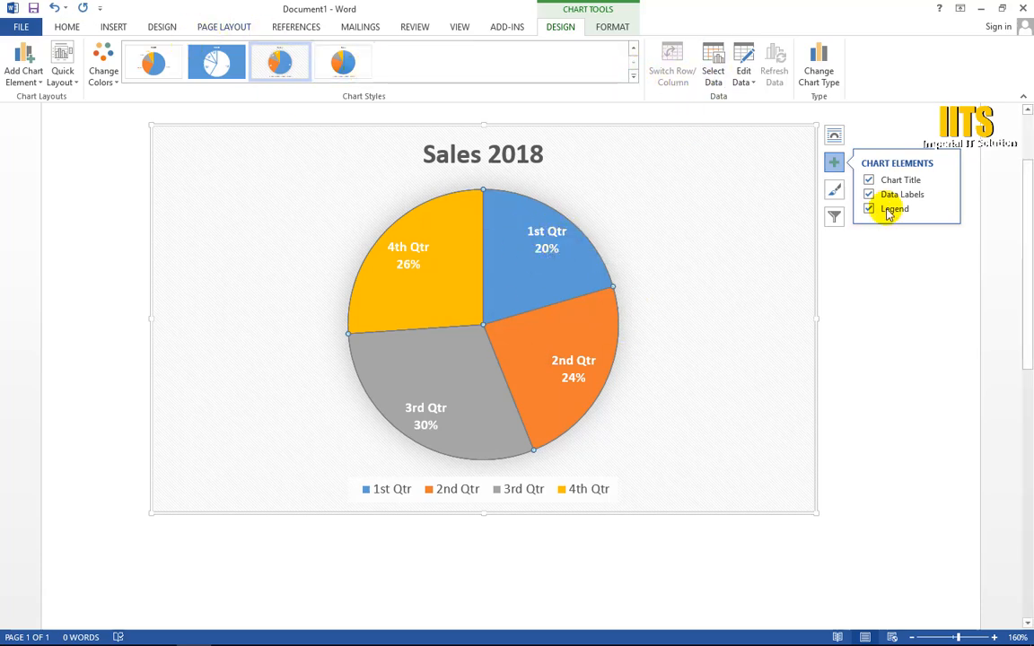
Apply chart Style 12, the last style in the gallery, to the pie chart.
click(633, 78)
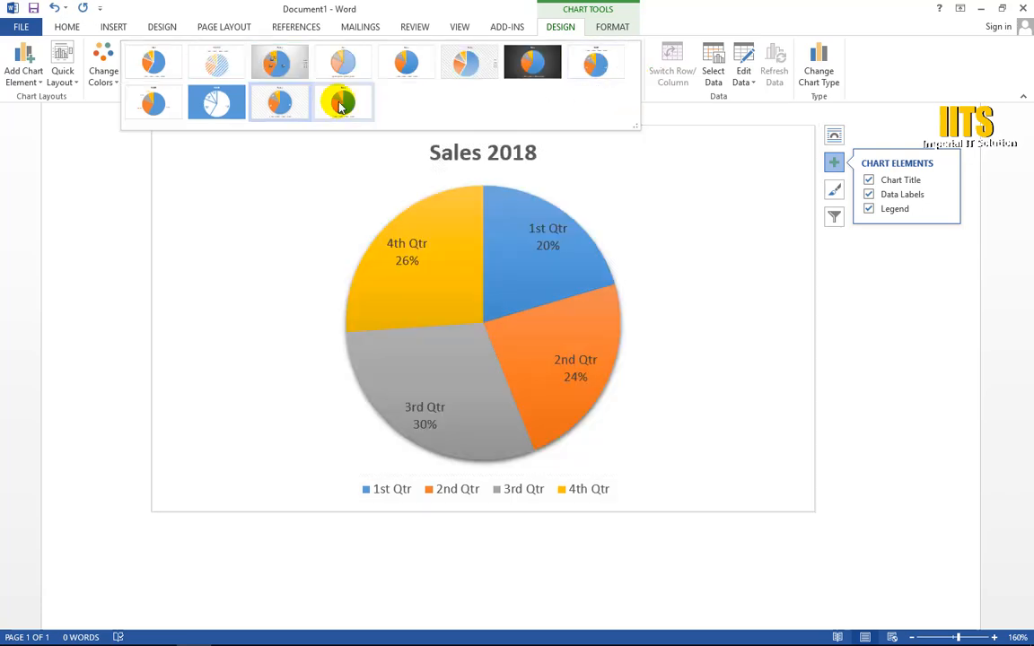
click(341, 105)
click(339, 106)
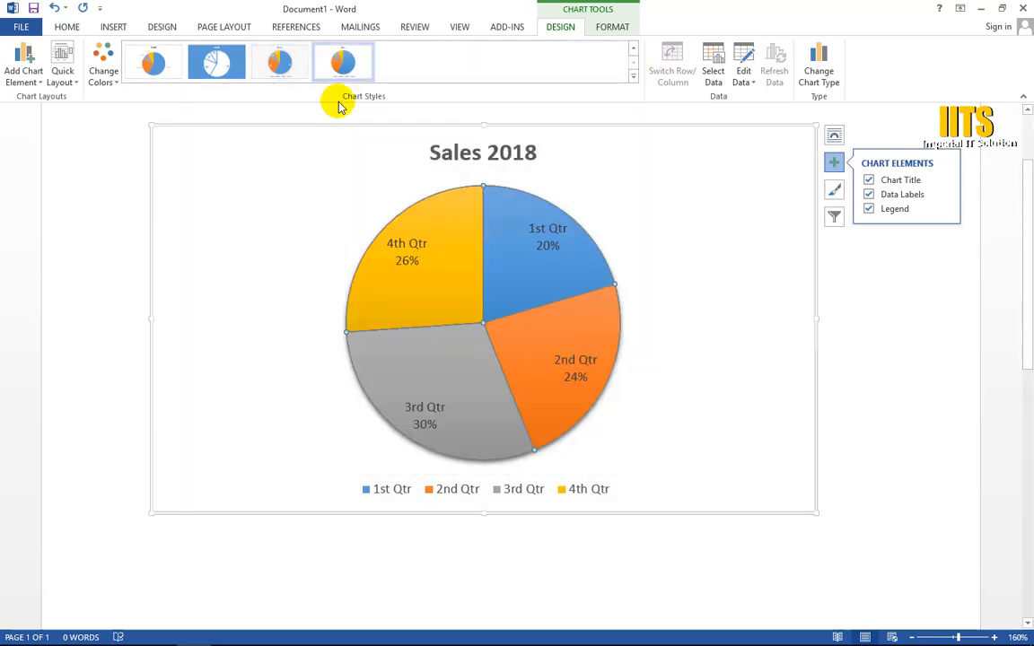
Examine the quick layouts, colour palettes and addable elements available for the pie chart.
click(72, 79)
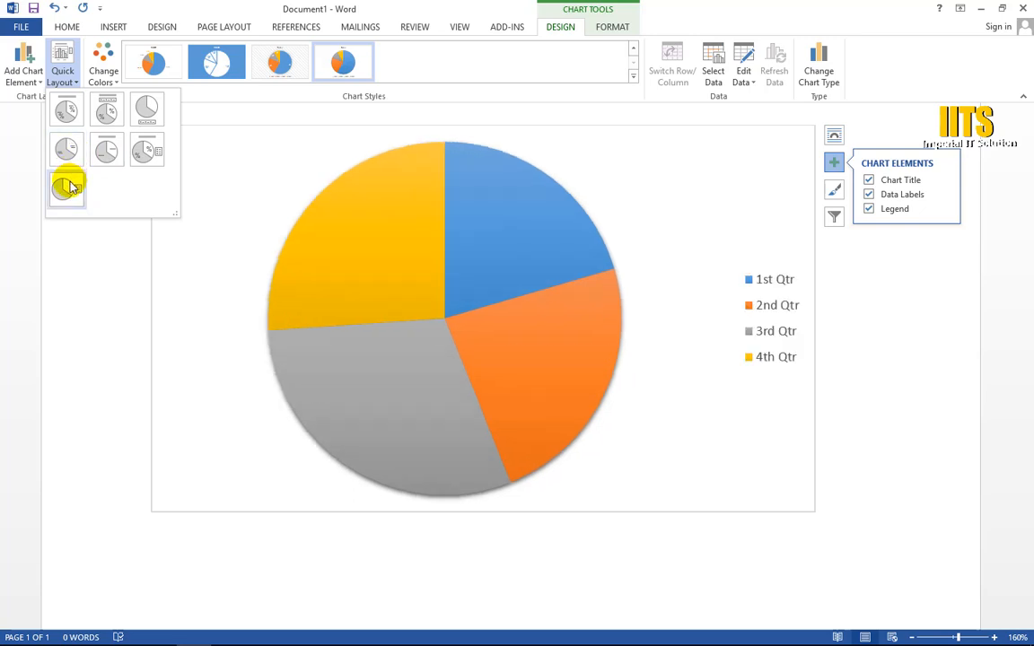
click(105, 77)
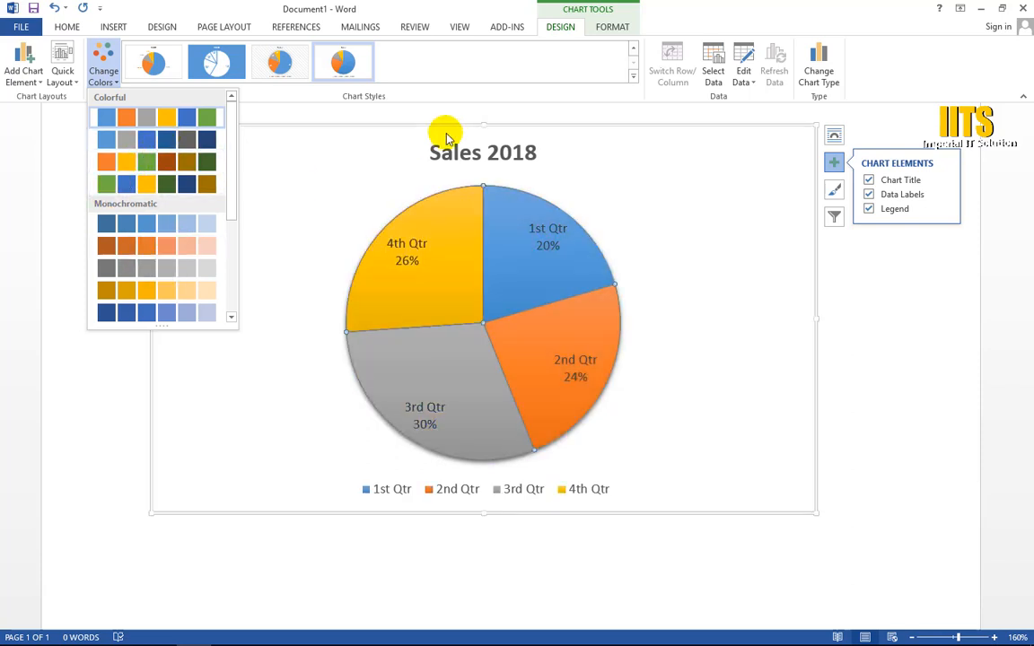
click(37, 82)
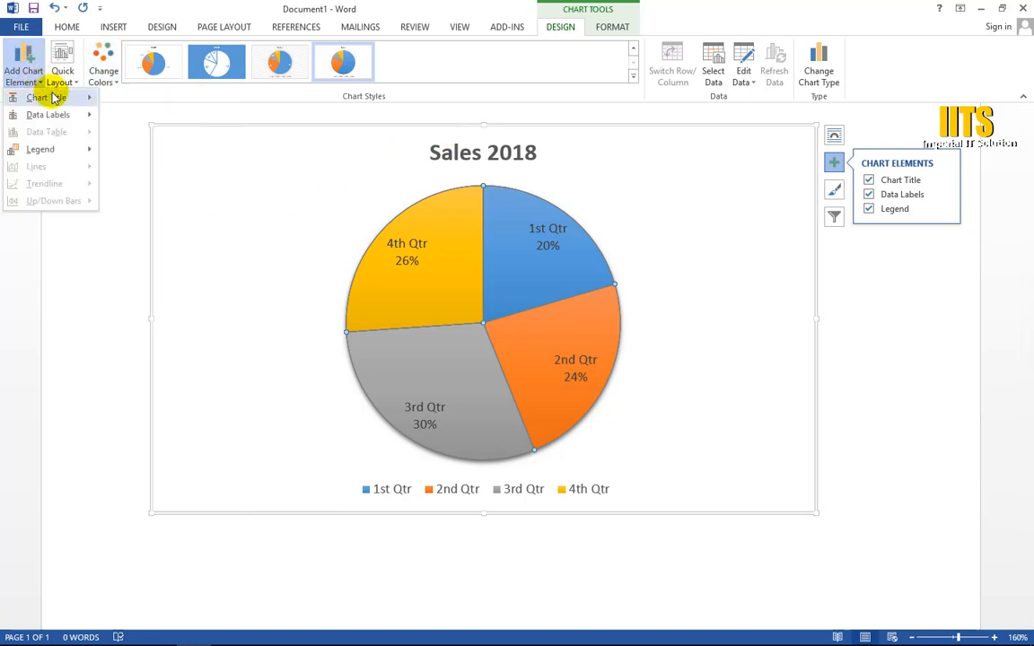
Change the Sales 2018 pie chart into a Clustered Column chart.
mouse_move(54, 121)
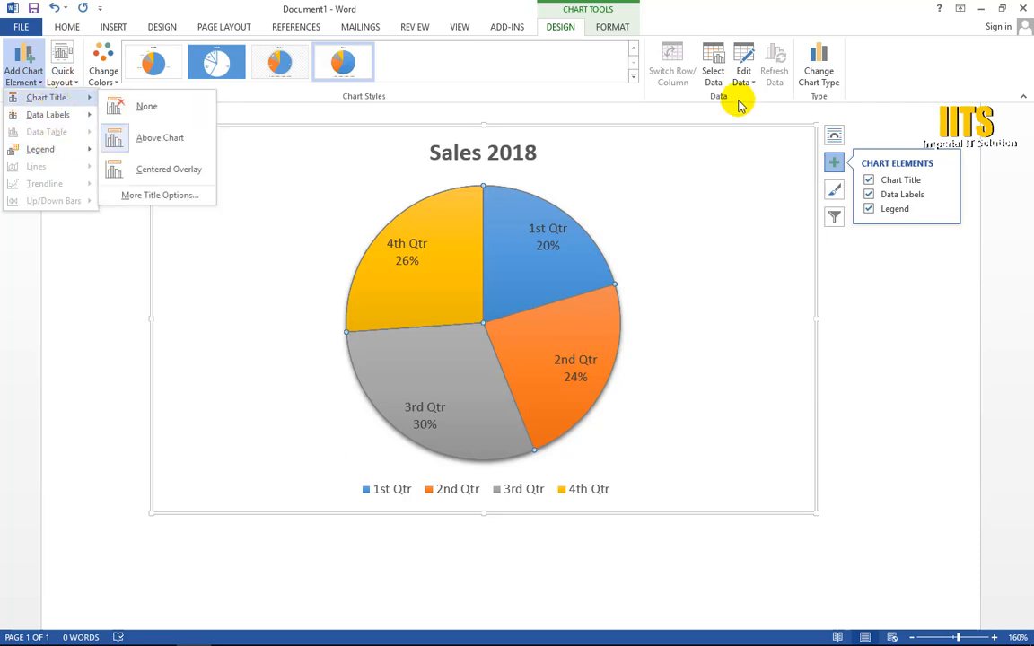
click(112, 26)
click(286, 76)
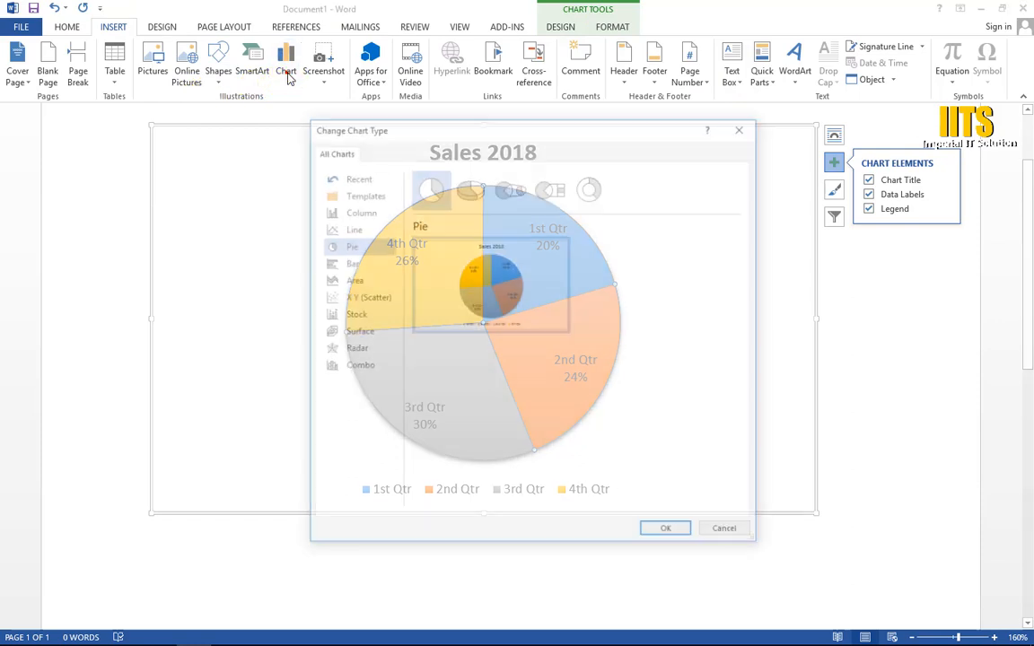
click(359, 214)
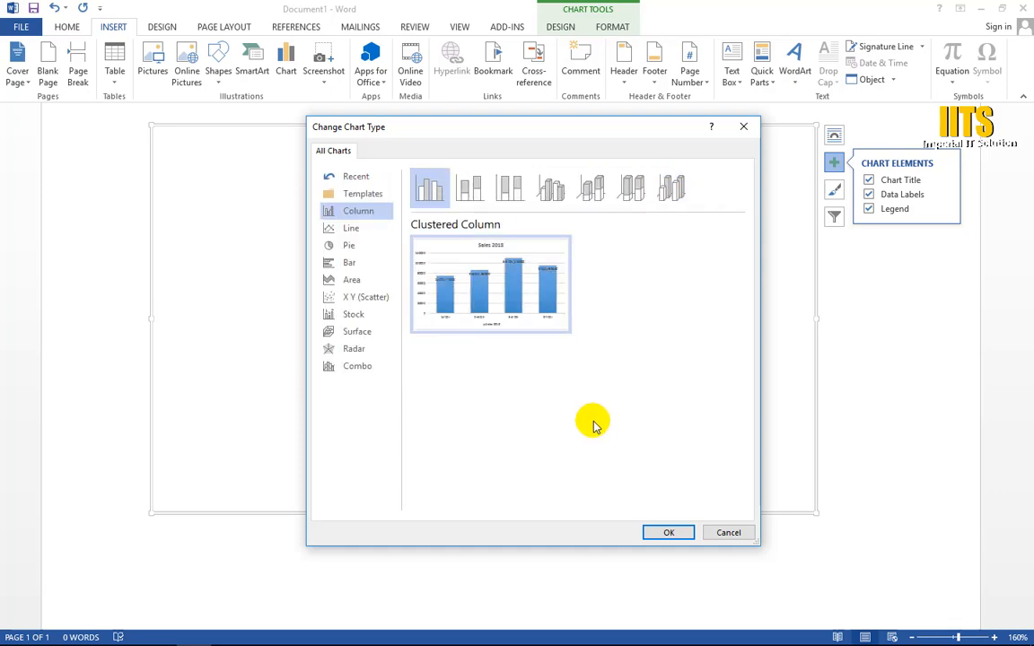
click(669, 532)
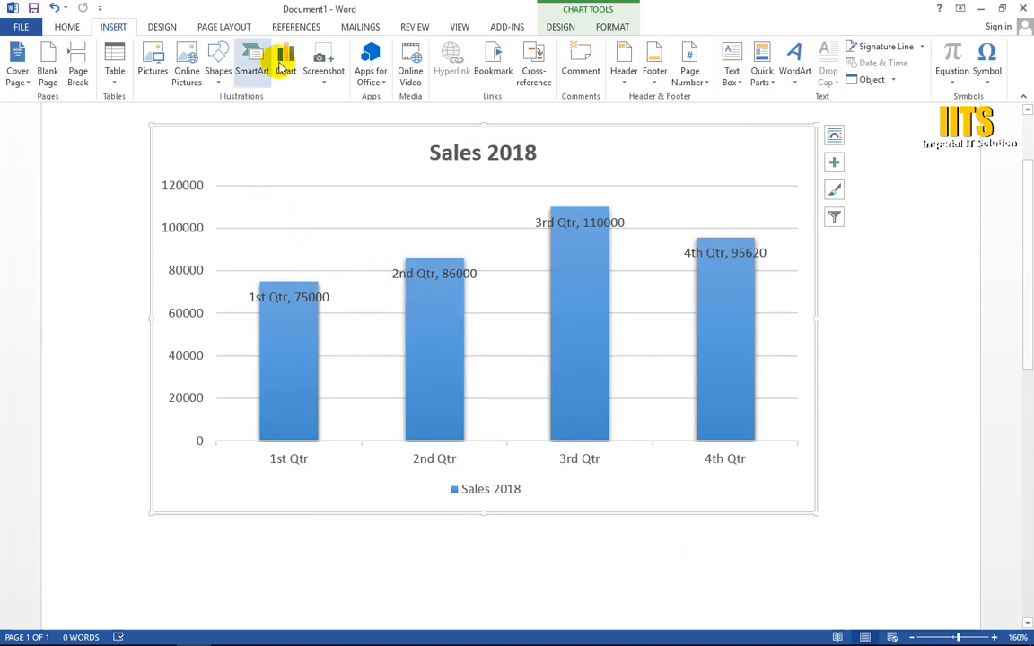
Try the style with the hatched plot area and the style with the blue background on the column chart.
click(561, 26)
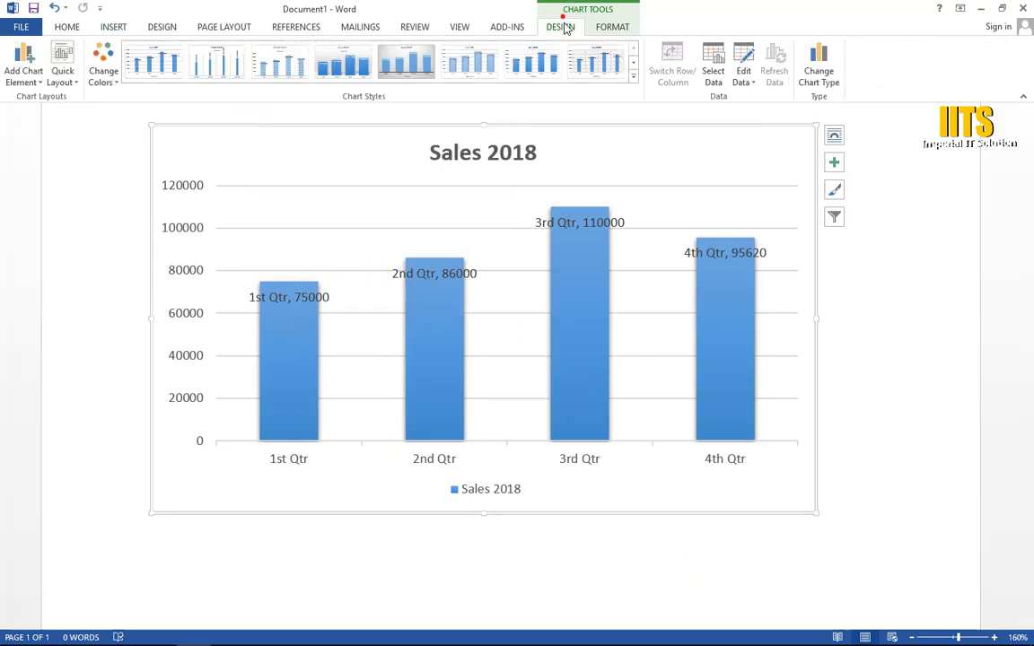
click(609, 72)
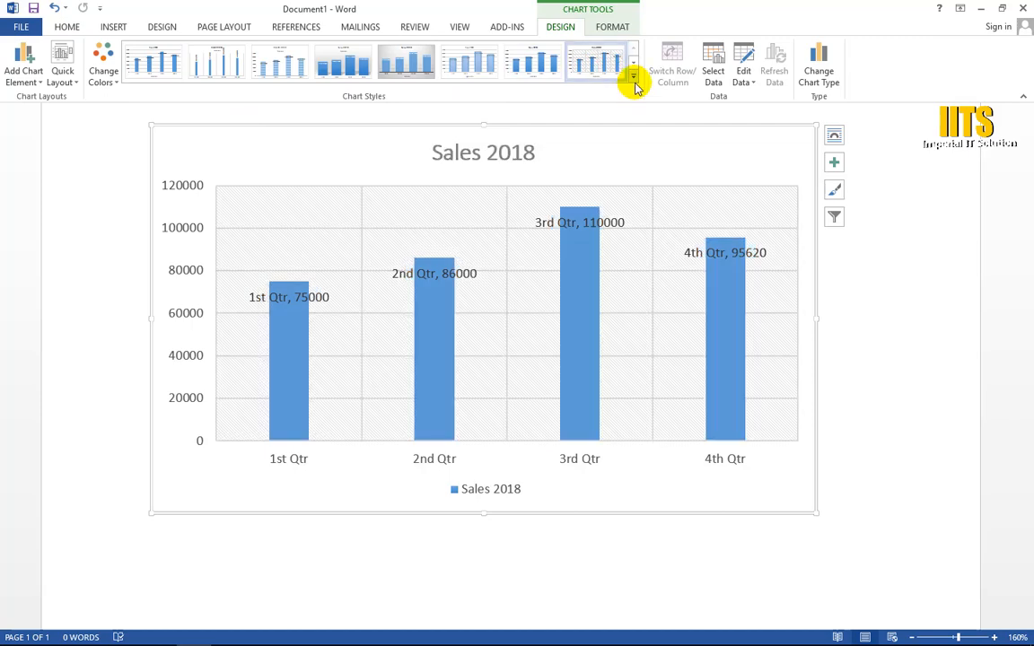
click(634, 79)
click(484, 121)
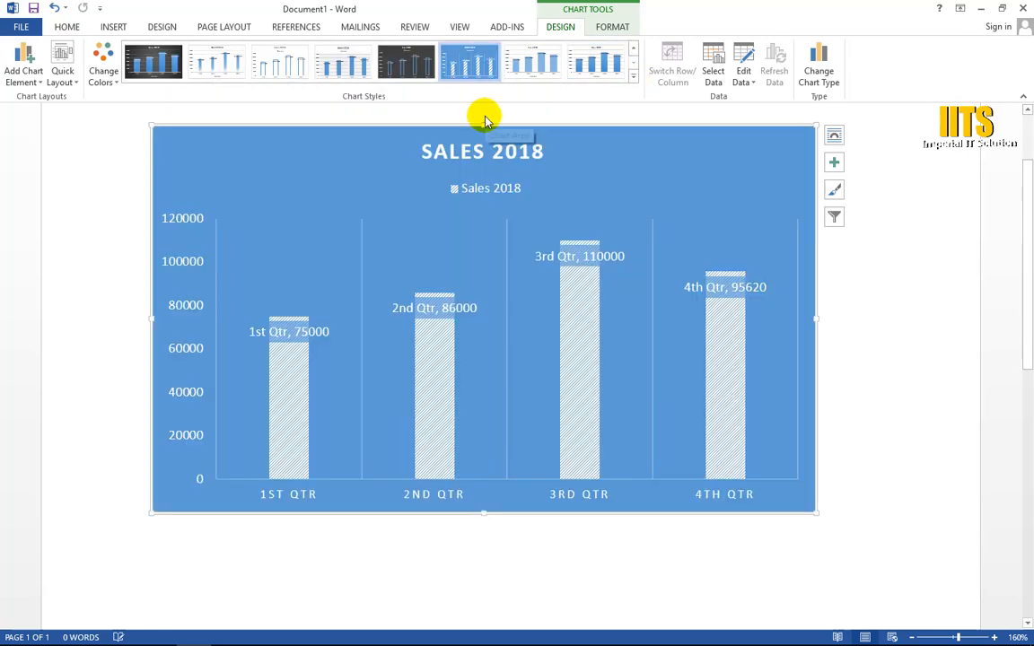
Apply the chart style with a white background, fine horizontal gridlines and the legend below the title.
click(631, 79)
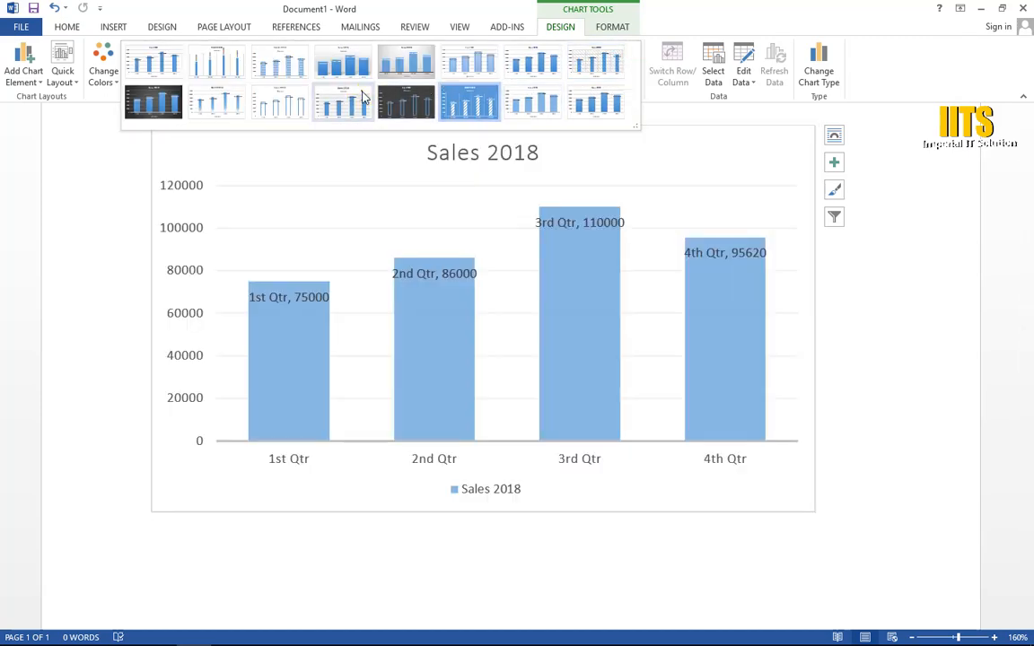
click(362, 91)
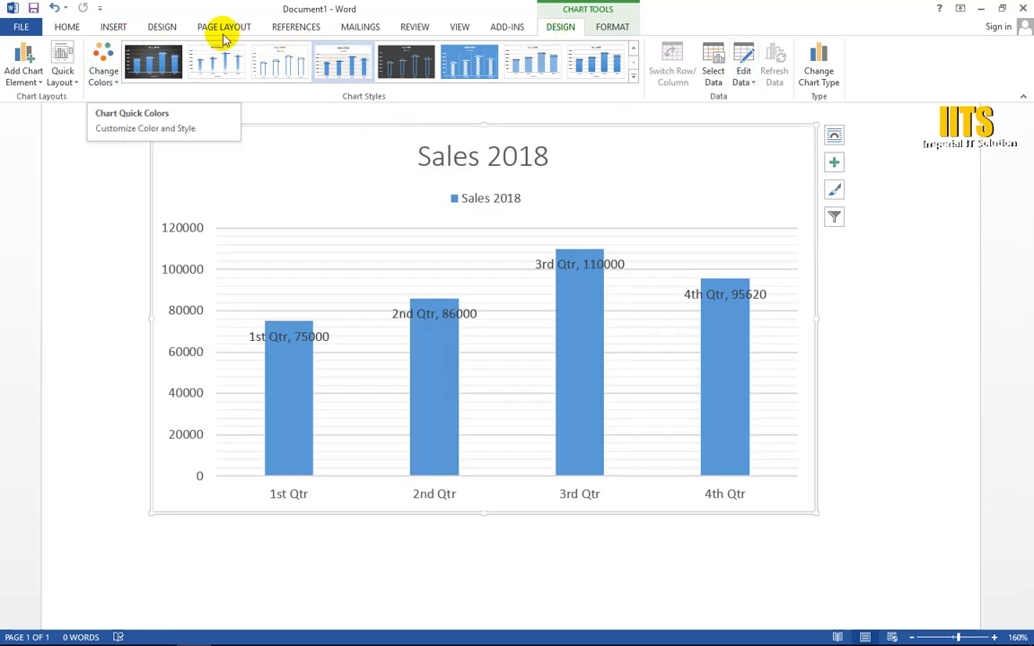
Change the Sales 2018 column chart back to a standard Pie chart.
click(167, 27)
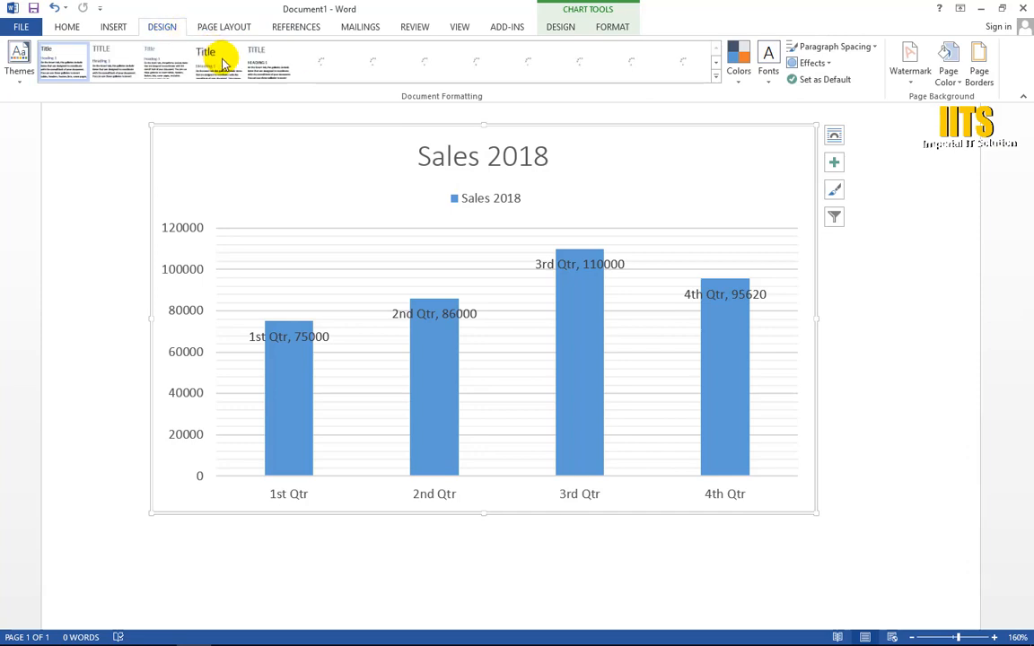
click(109, 27)
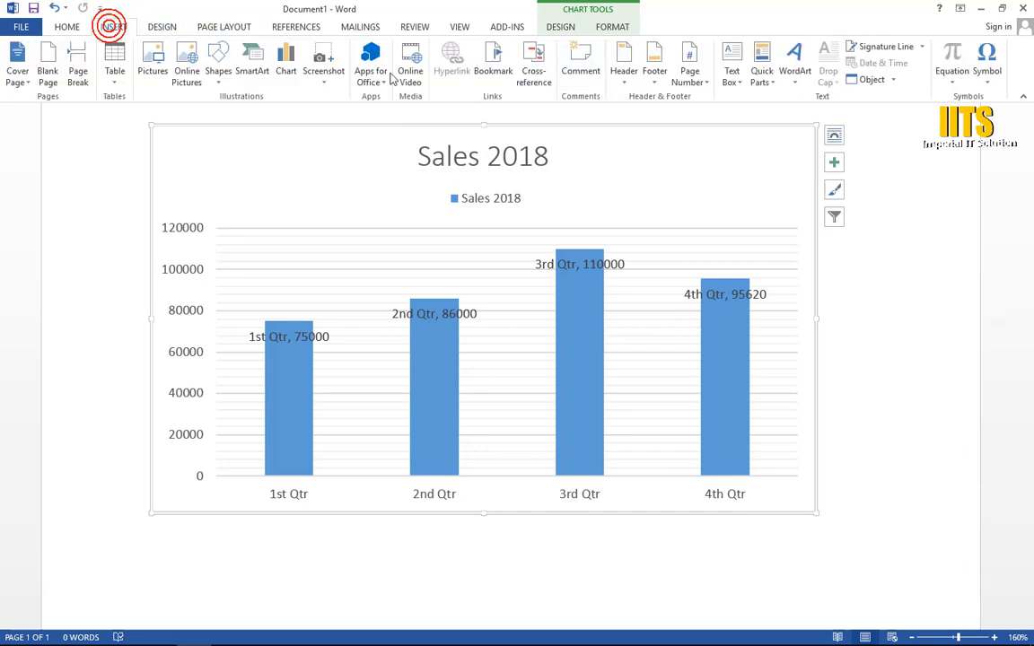
click(286, 65)
click(352, 245)
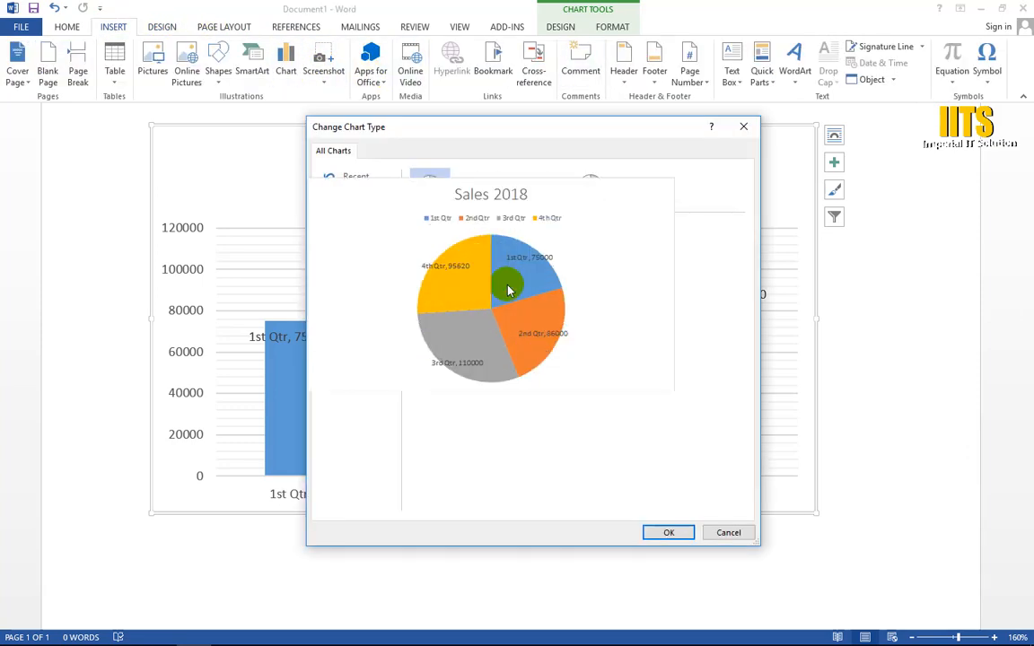
click(649, 531)
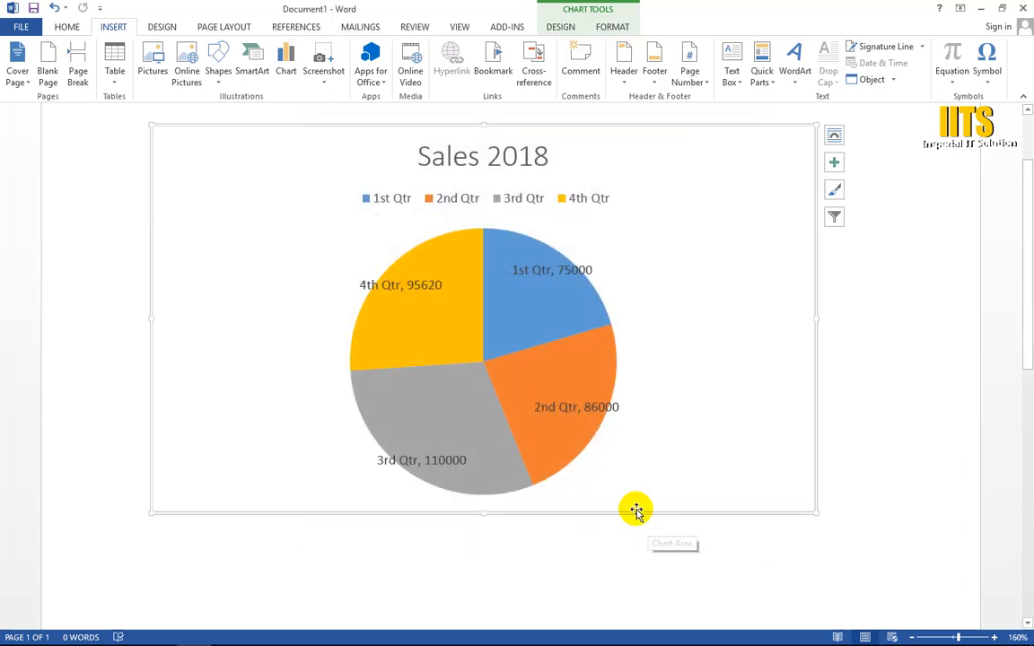
Move the data labels of all four quarters outside the pie, each beside its own slice.
click(554, 276)
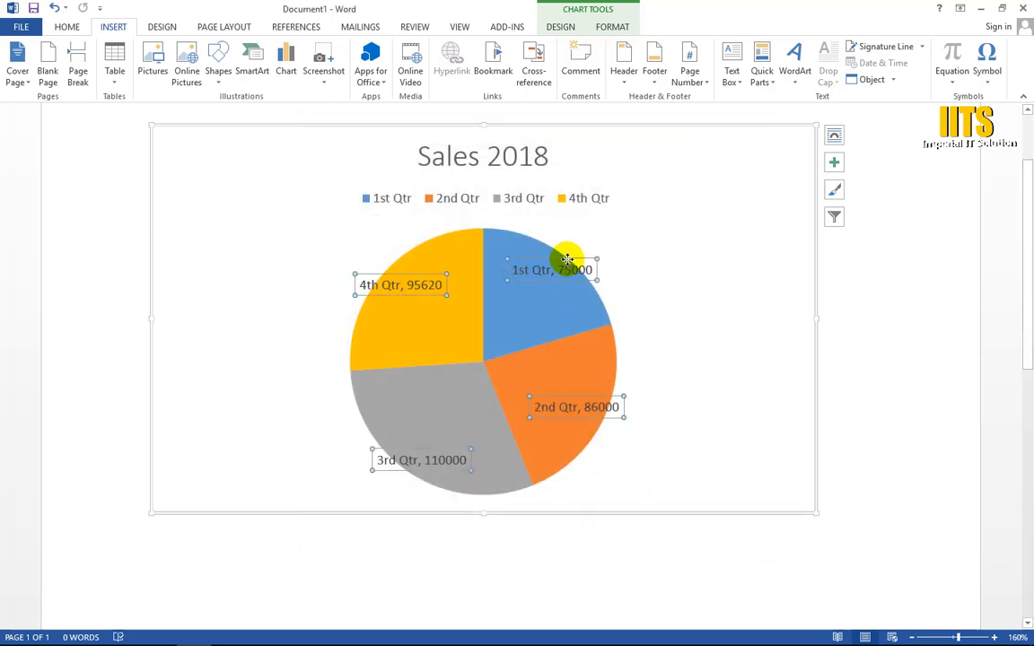
drag(567, 259, 665, 225)
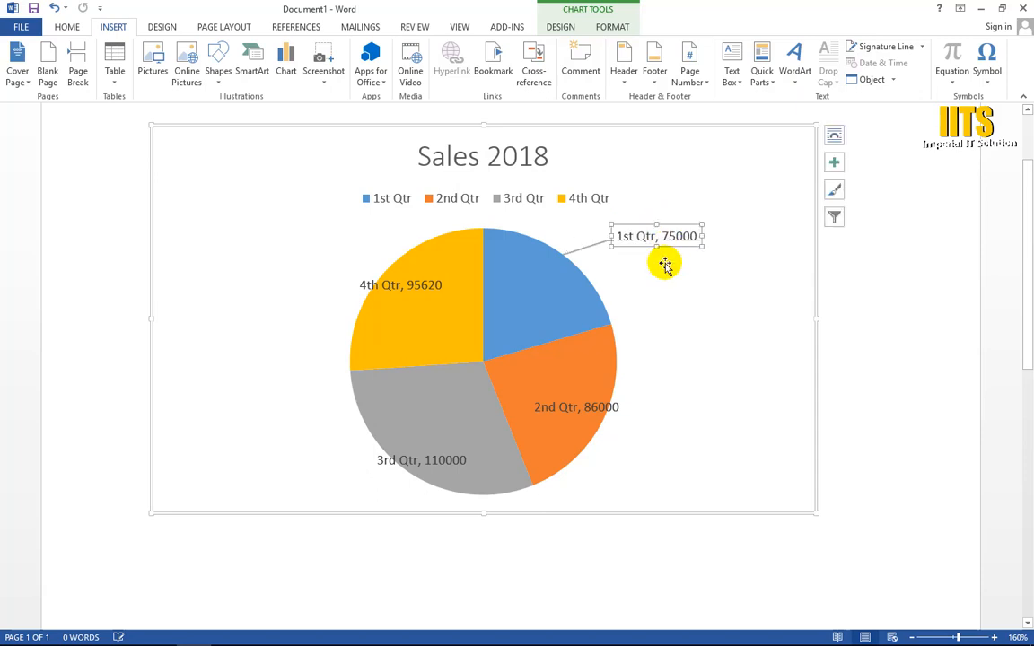
click(374, 288)
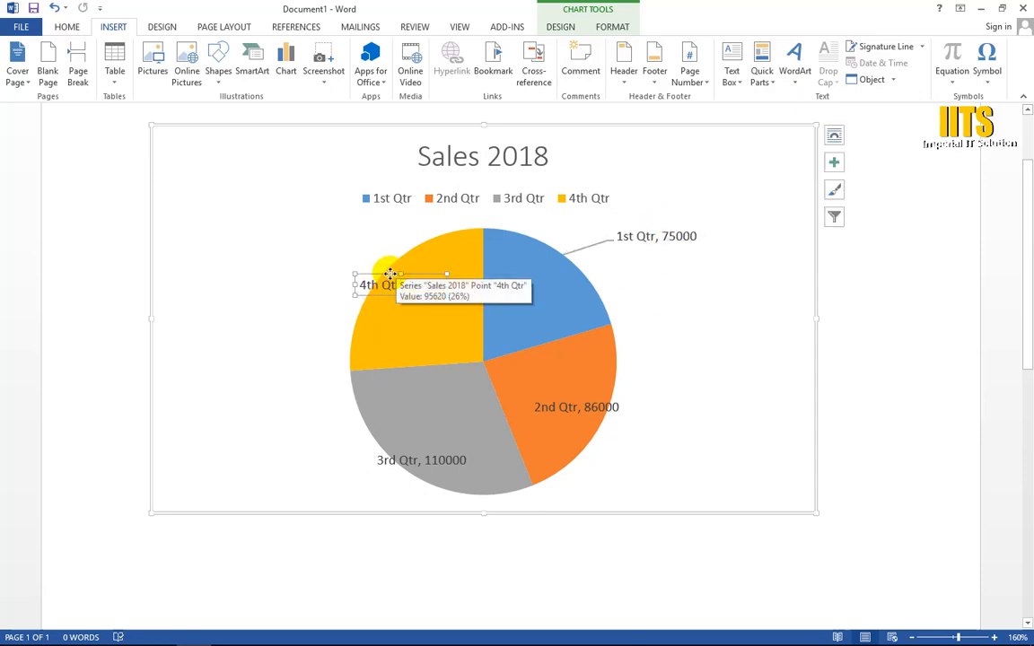
drag(383, 268, 297, 234)
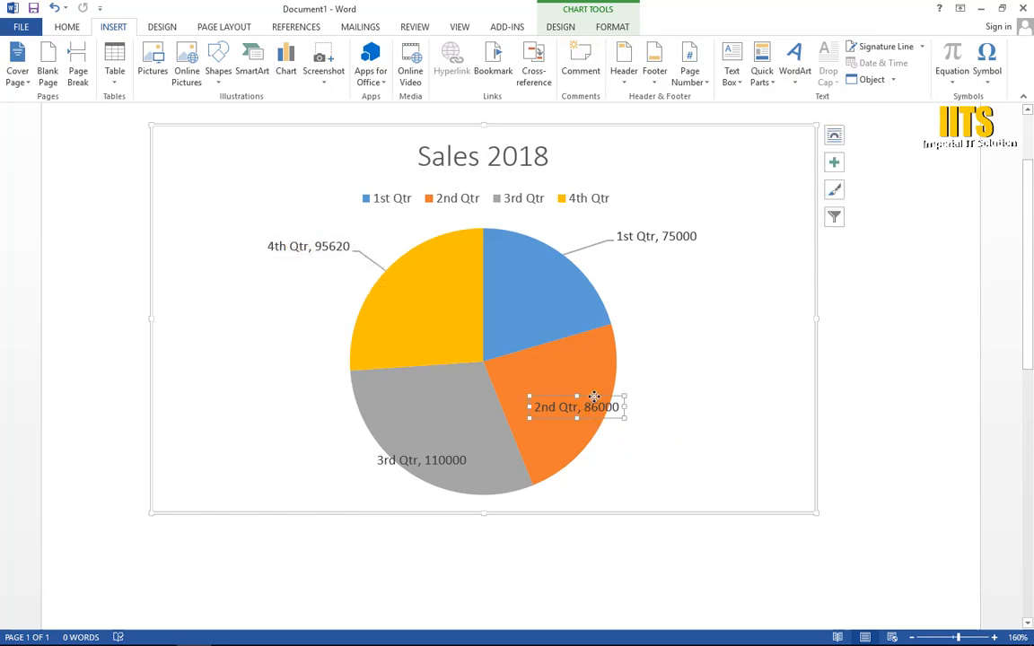
drag(594, 395, 689, 441)
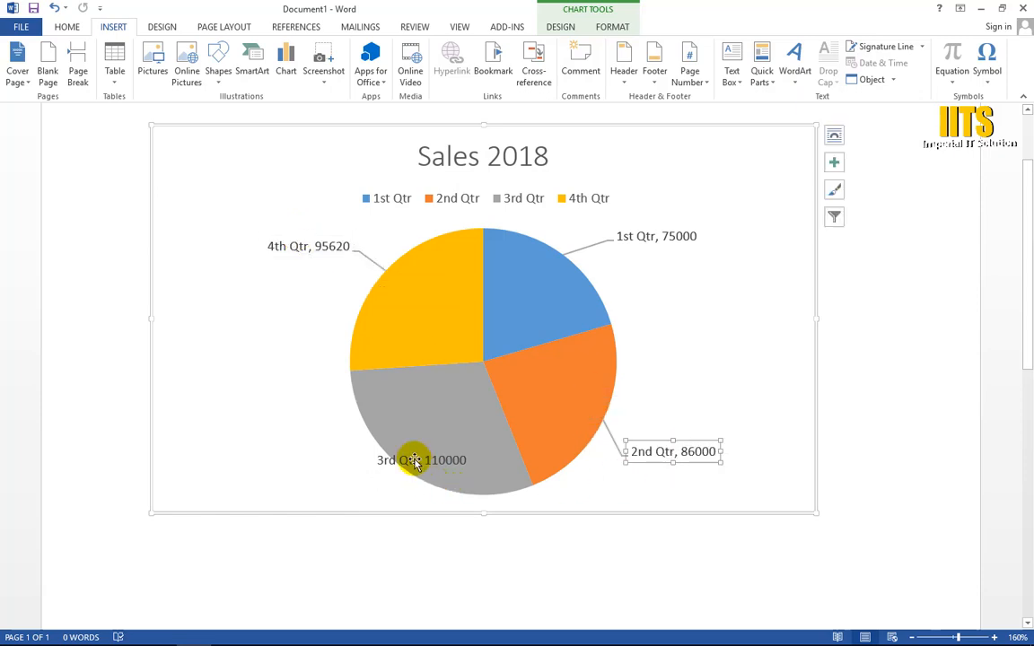
click(415, 462)
drag(437, 447, 300, 482)
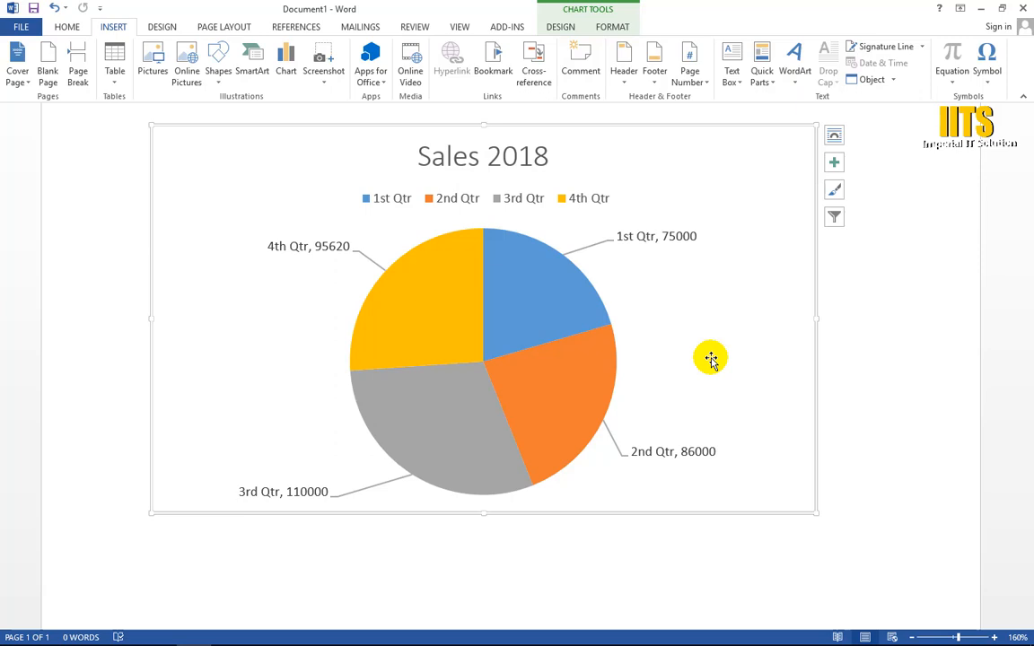
Open the pie chart's data sheet and set the 3rd Qtr sales value to 10000.
click(569, 309)
click(611, 27)
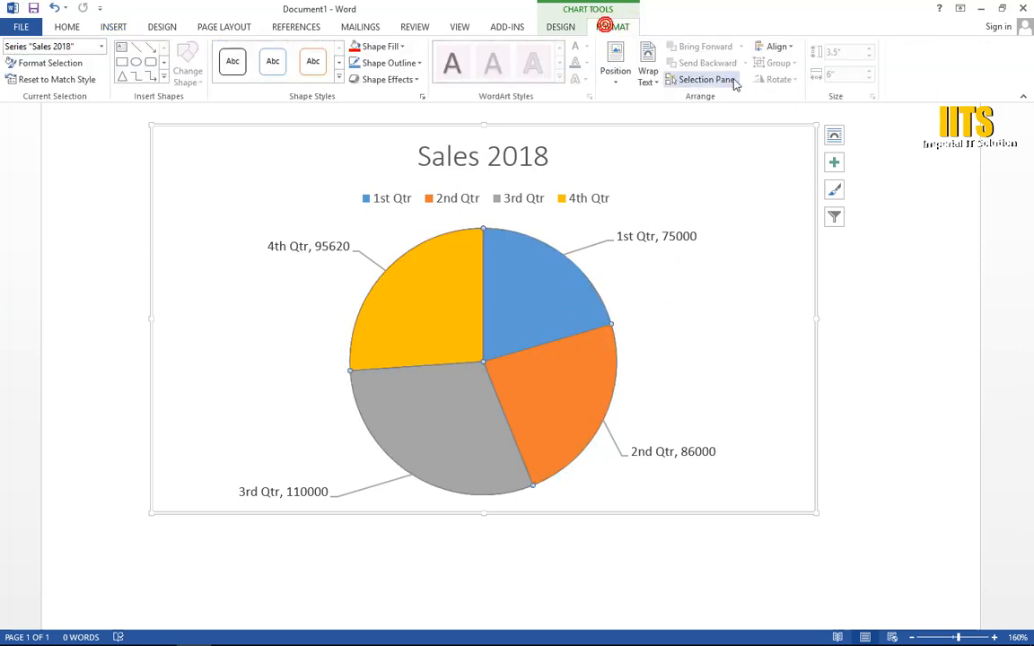
click(560, 27)
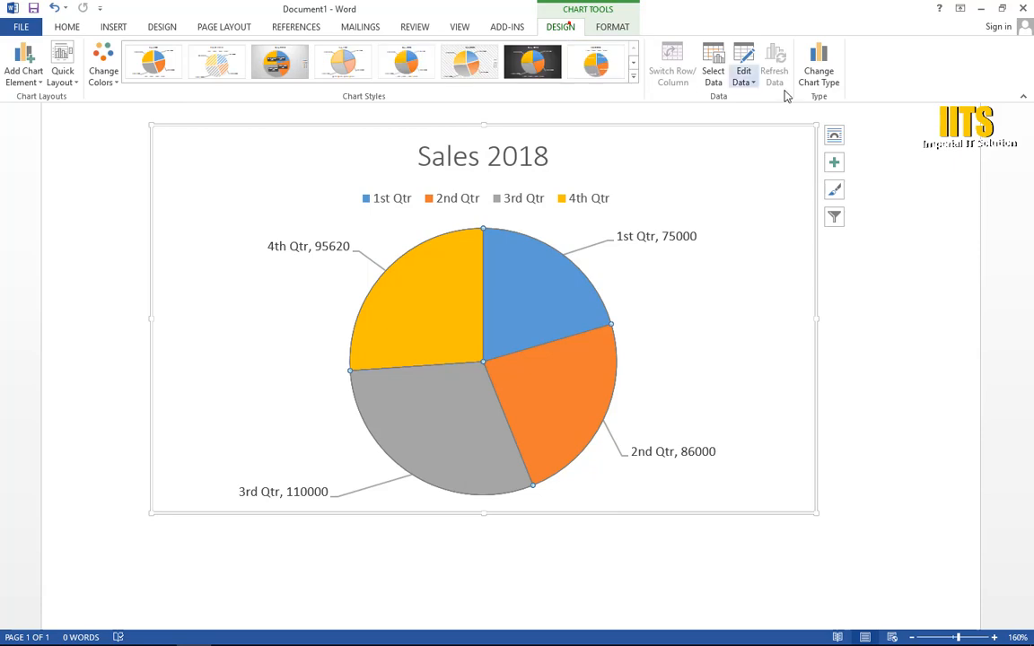
click(750, 55)
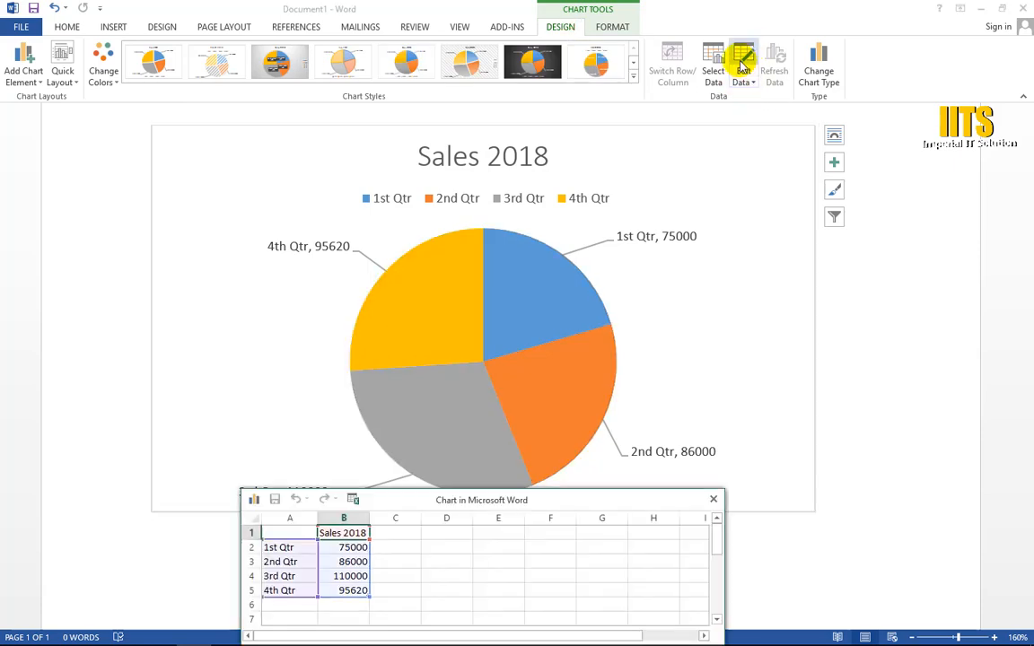
drag(537, 501, 836, 82)
click(639, 156)
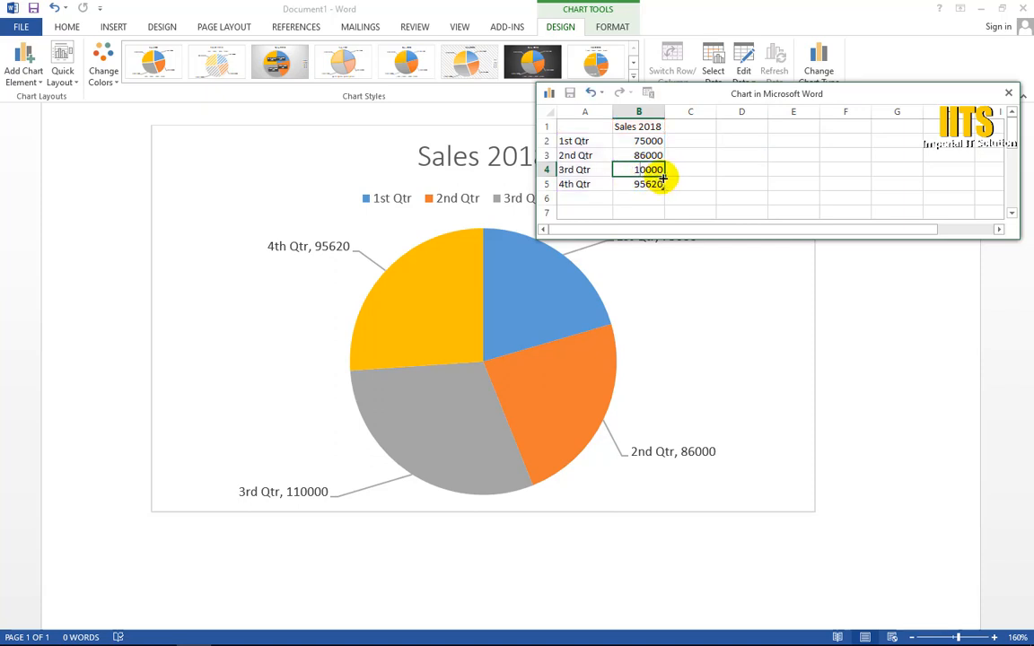
click(752, 170)
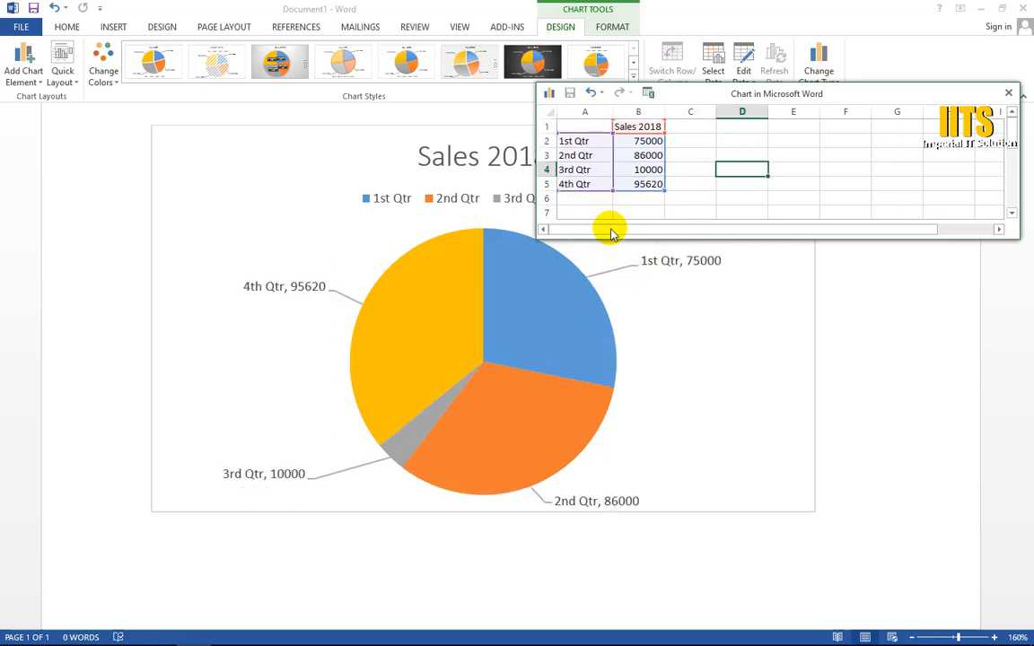
Set the 3rd Qtr sales value to 100000 and close the chart's data sheet.
click(645, 169)
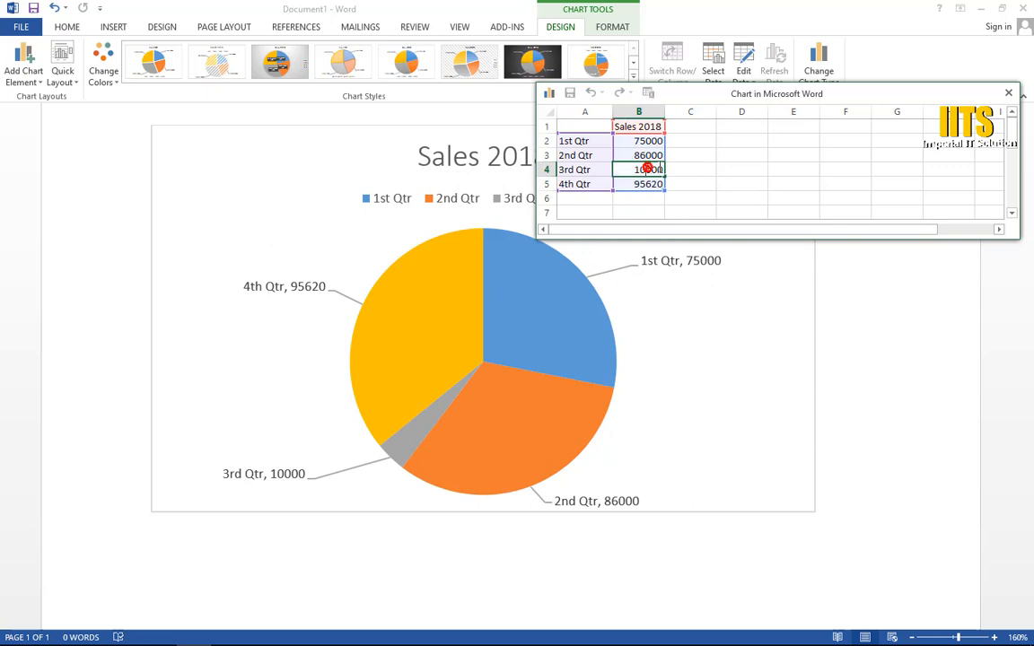
text(0)
key(Return)
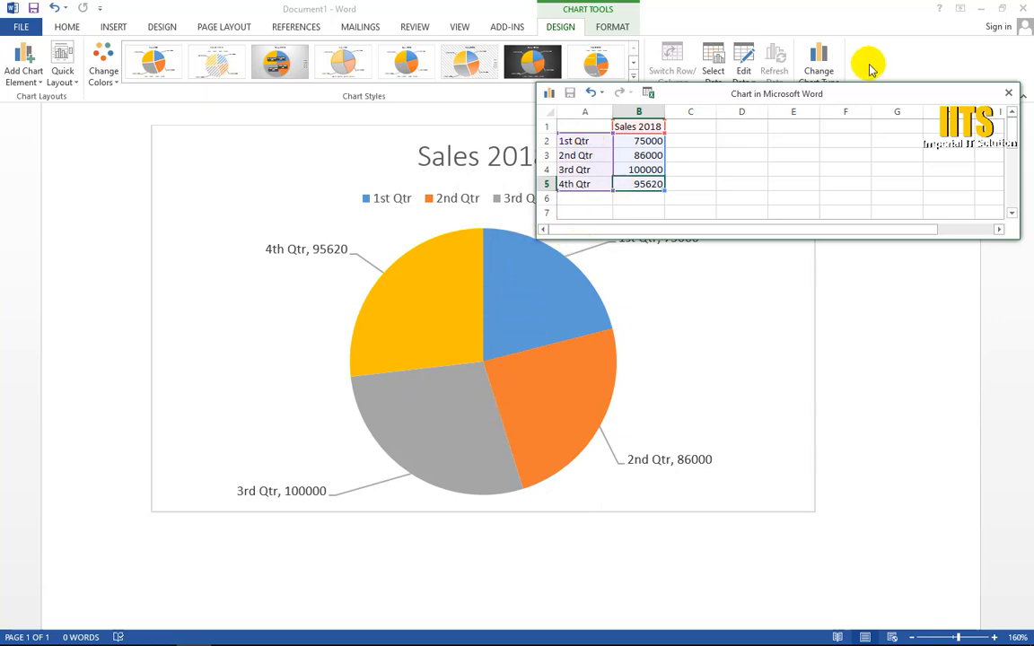
drag(870, 93, 966, 159)
click(819, 72)
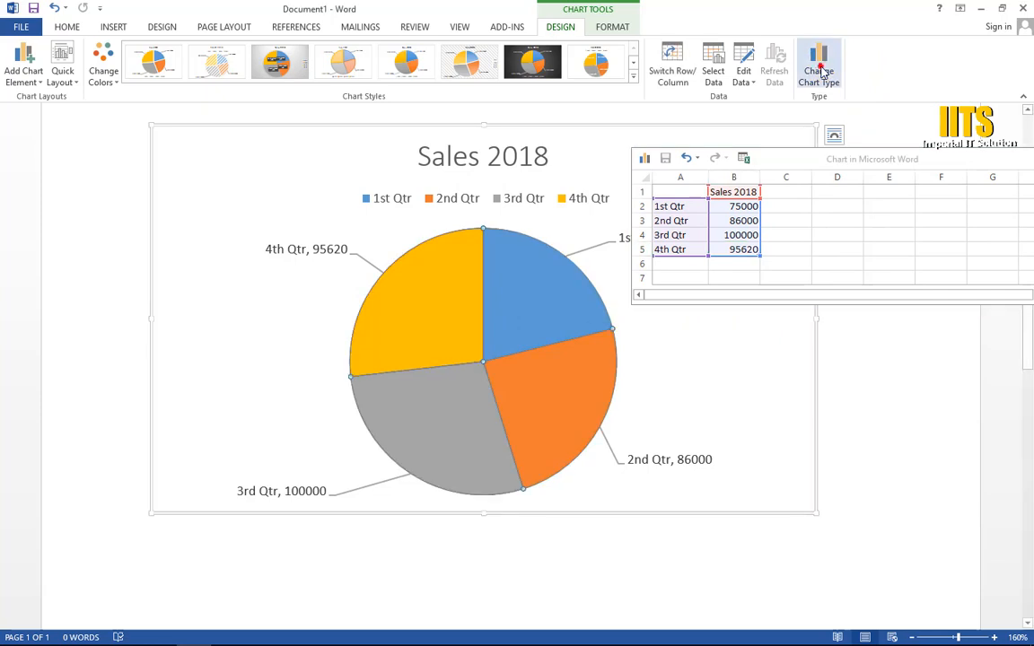
click(911, 159)
click(886, 143)
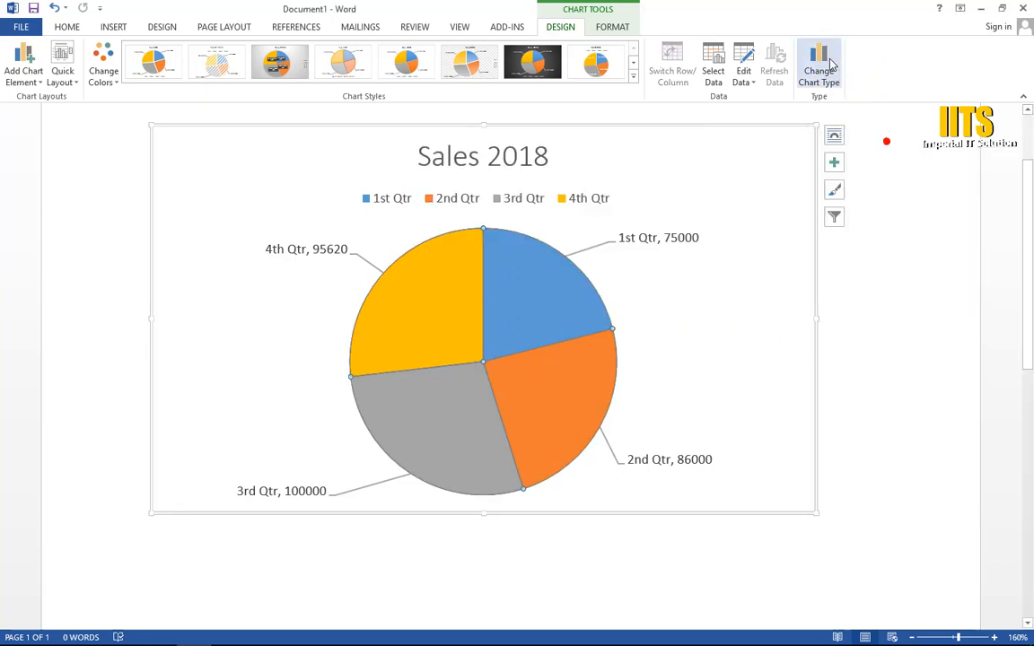
Change the Sales 2018 pie chart into an Area chart.
click(821, 71)
drag(576, 126, 843, 104)
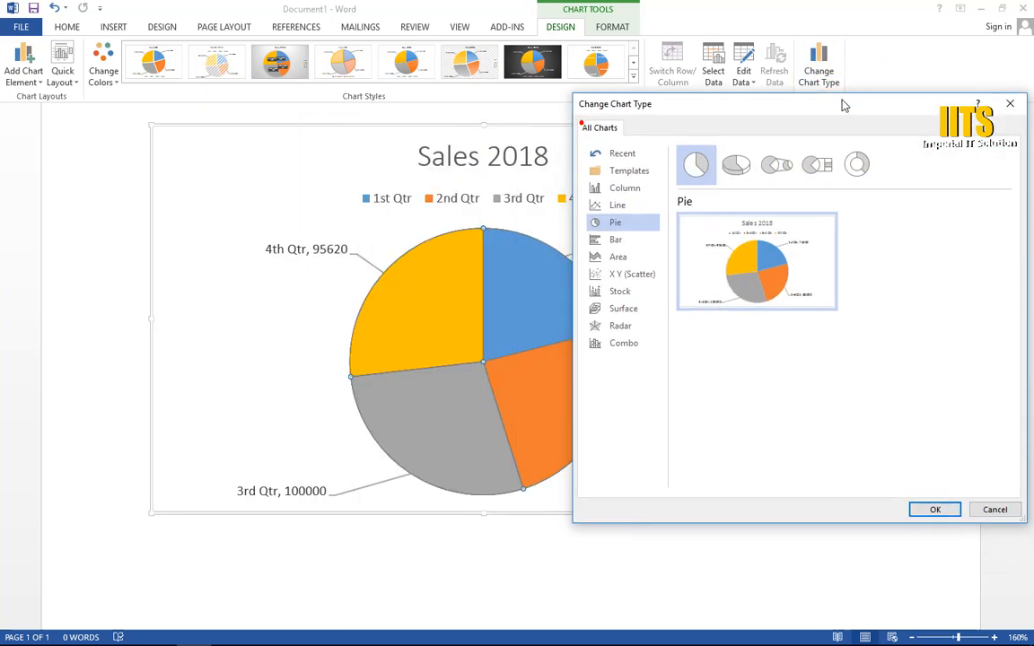
click(625, 261)
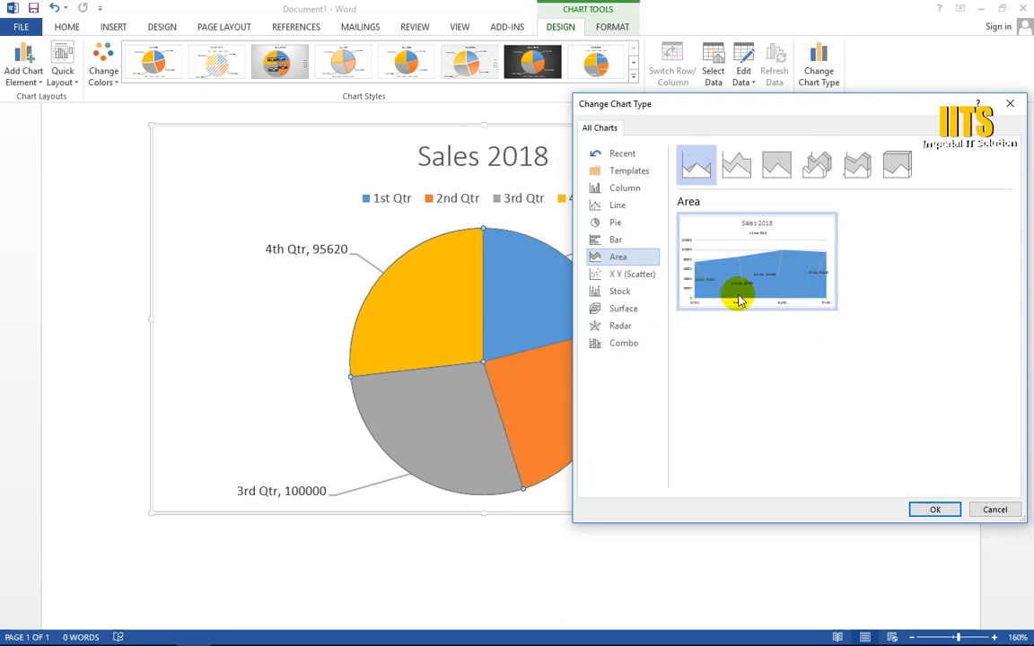
click(934, 509)
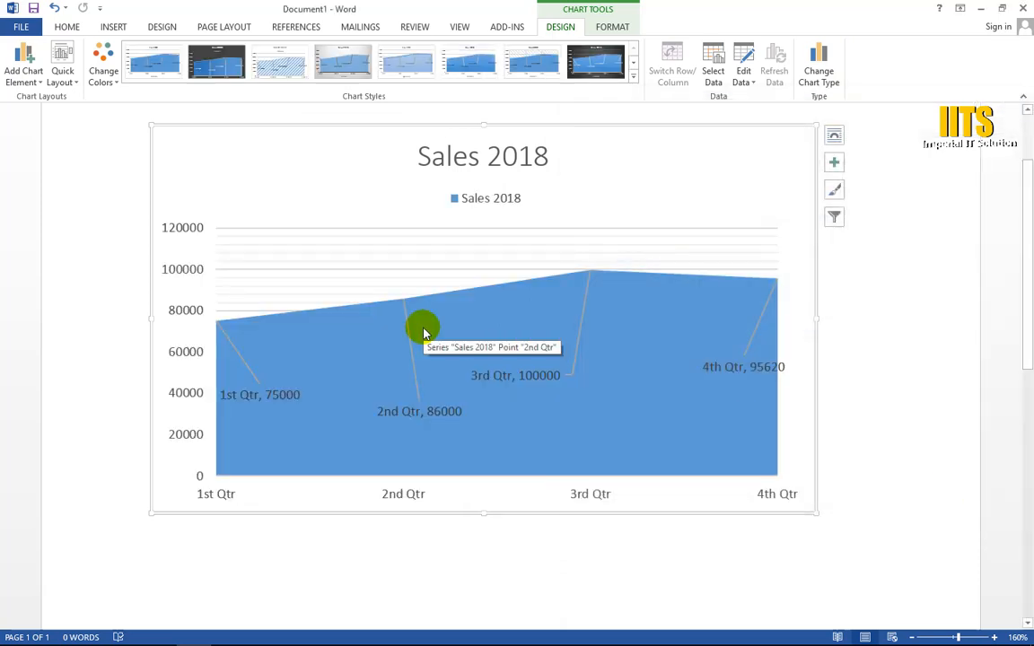
Examine the Stock and Surface chart types offered for the Sales 2018 chart, including their subtypes and data requirements.
click(832, 58)
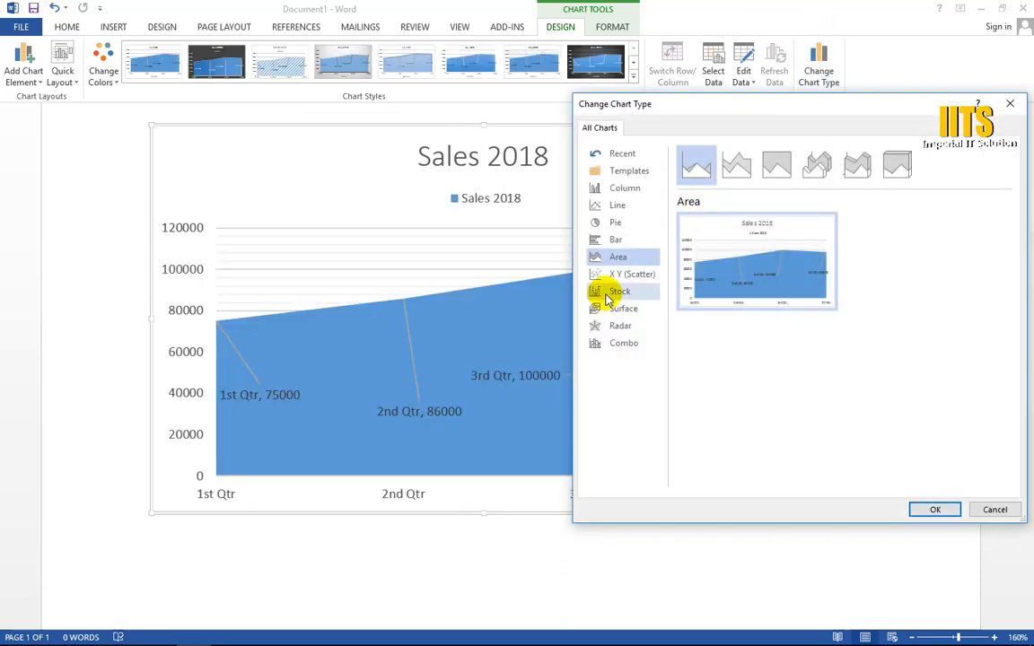
click(599, 291)
click(741, 164)
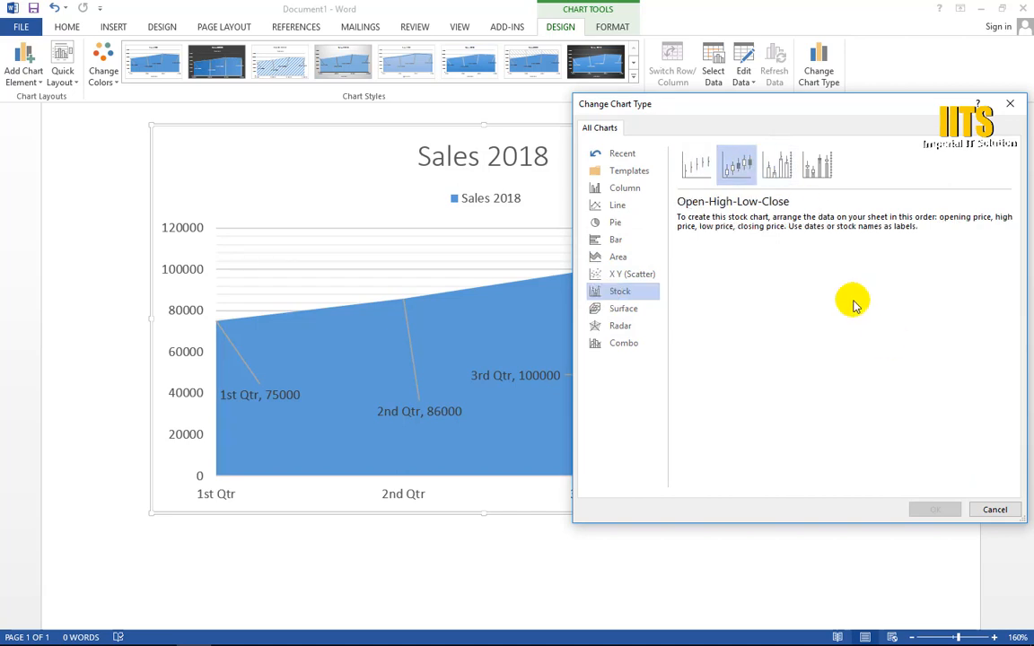
click(780, 164)
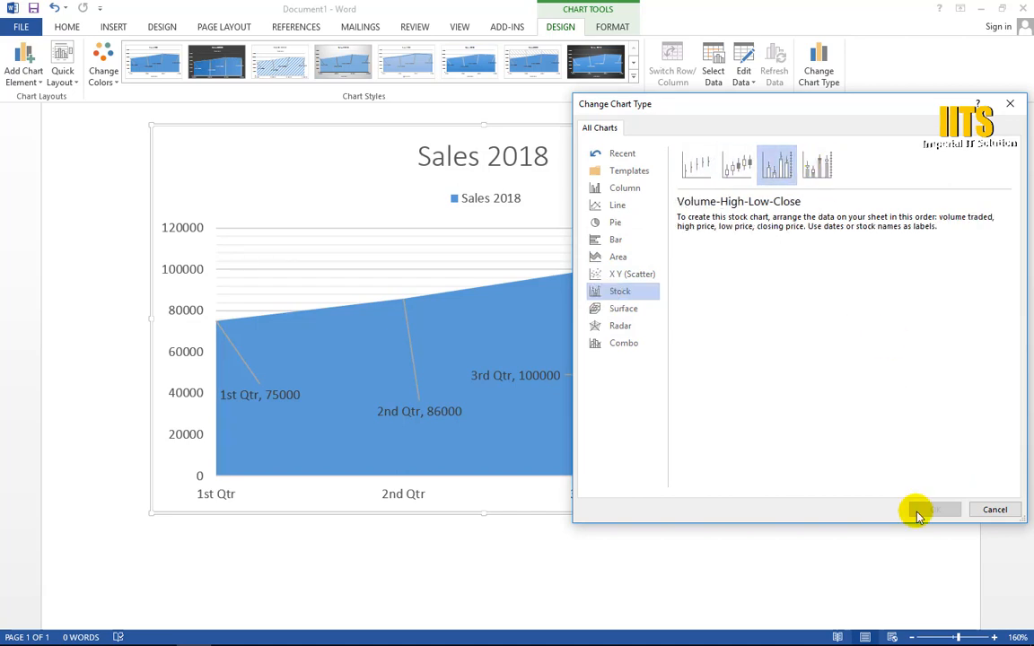
click(821, 164)
click(619, 307)
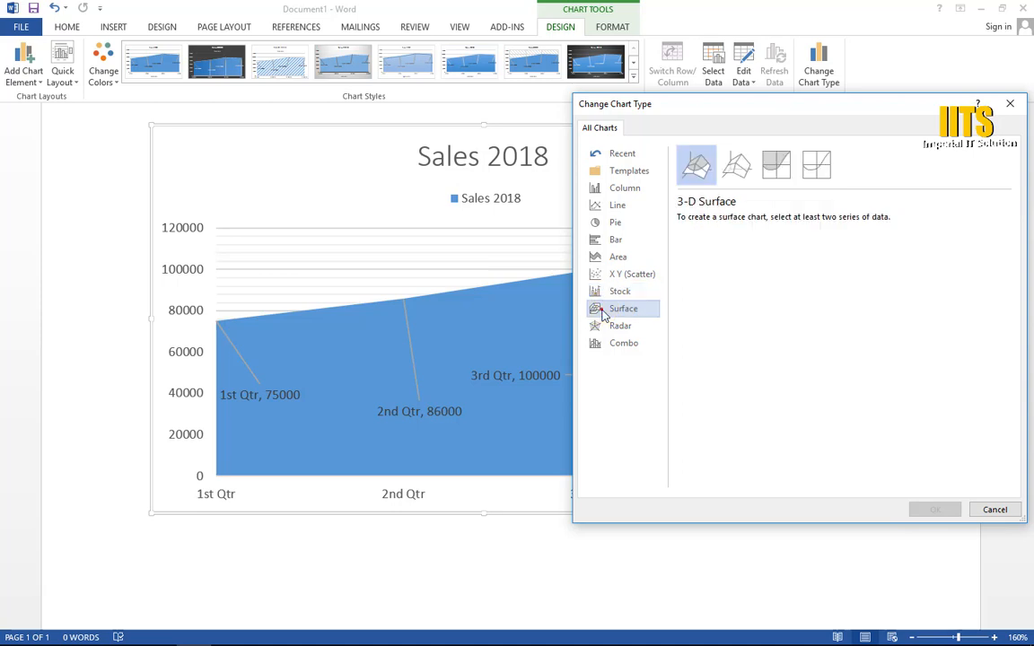
click(740, 168)
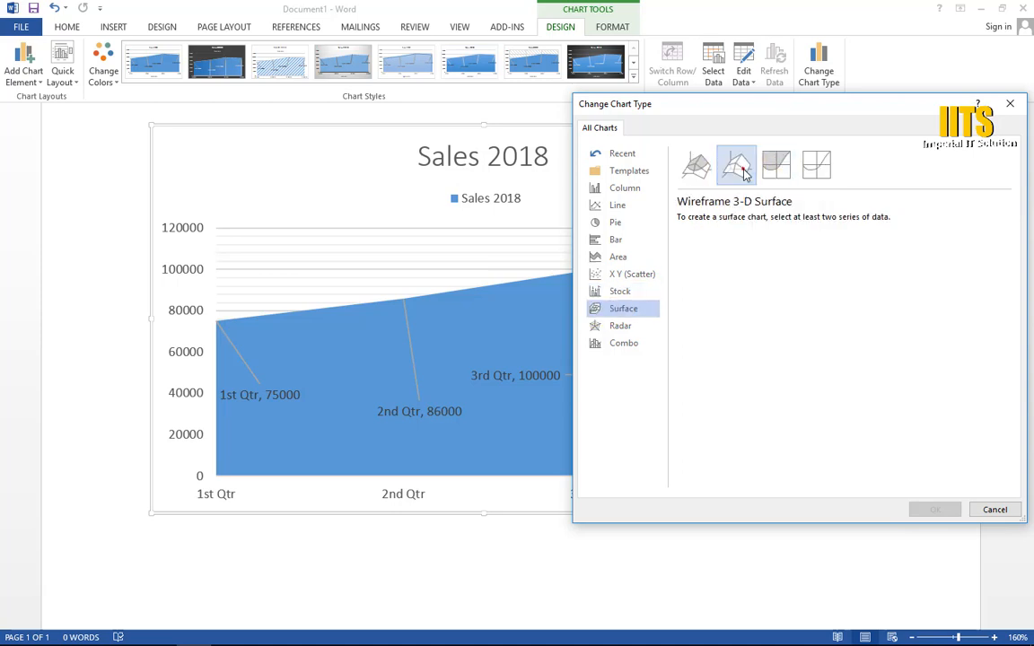
click(617, 238)
click(625, 293)
Change the Sales 2018 area chart to Radar with Markers and apply the dark chart Style 7.
click(624, 326)
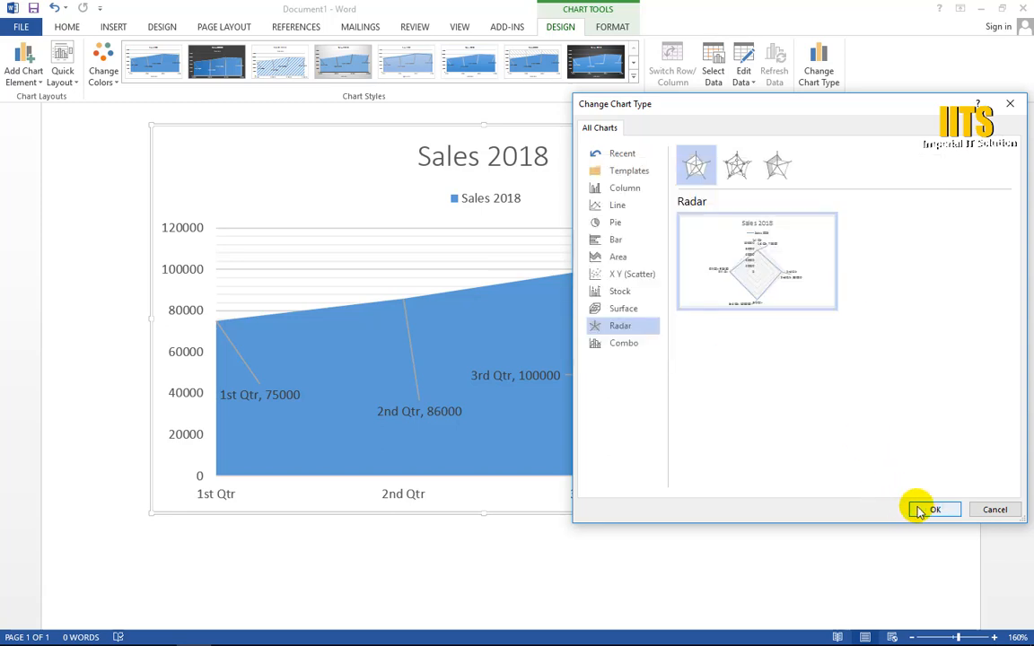
click(737, 164)
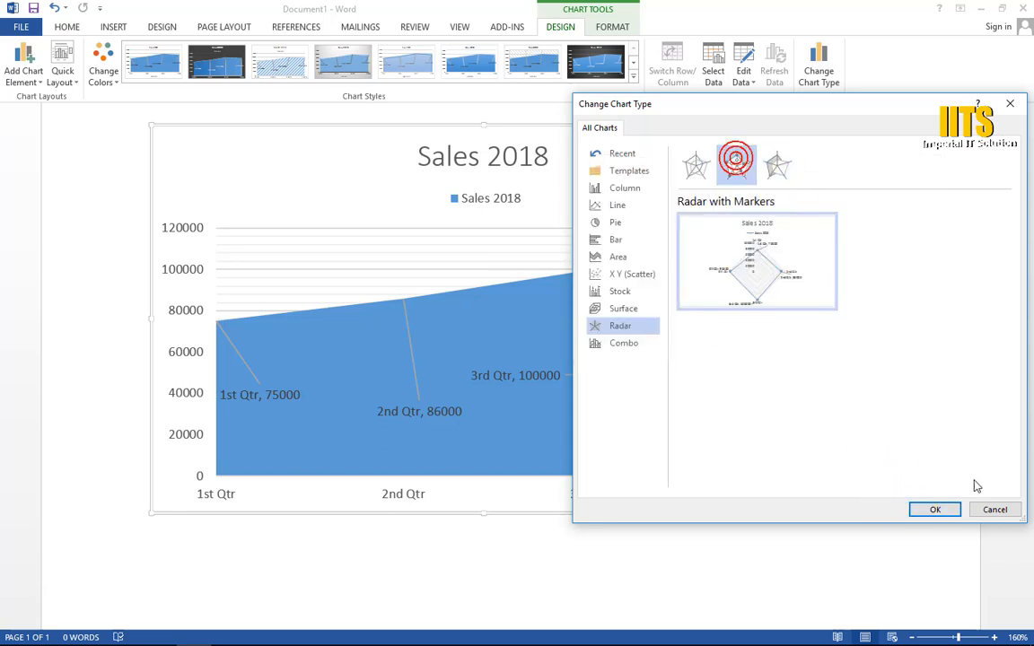
click(935, 510)
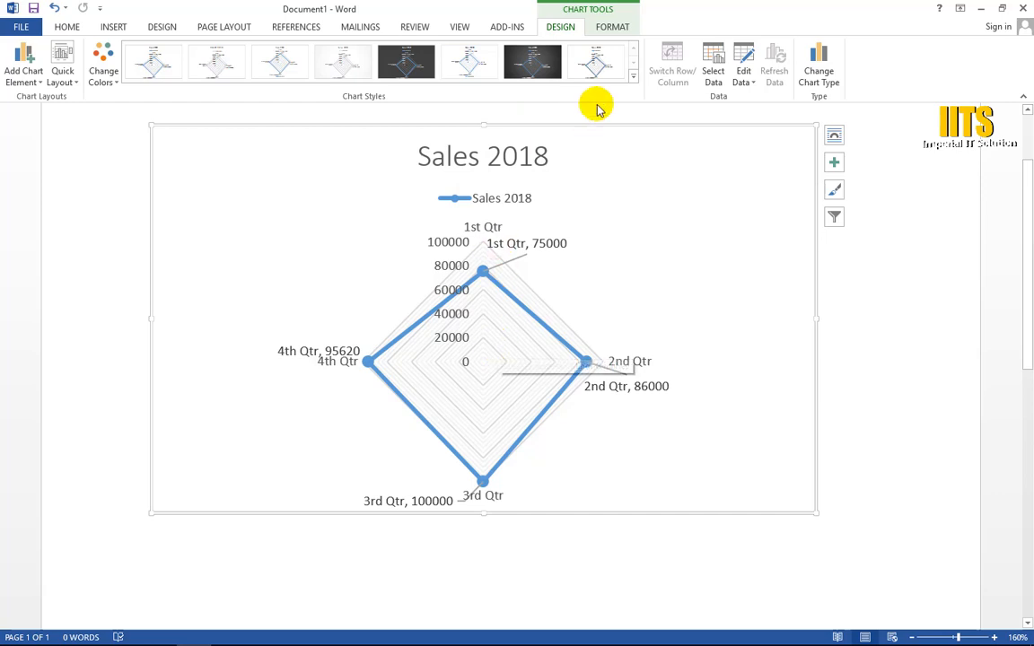
click(408, 65)
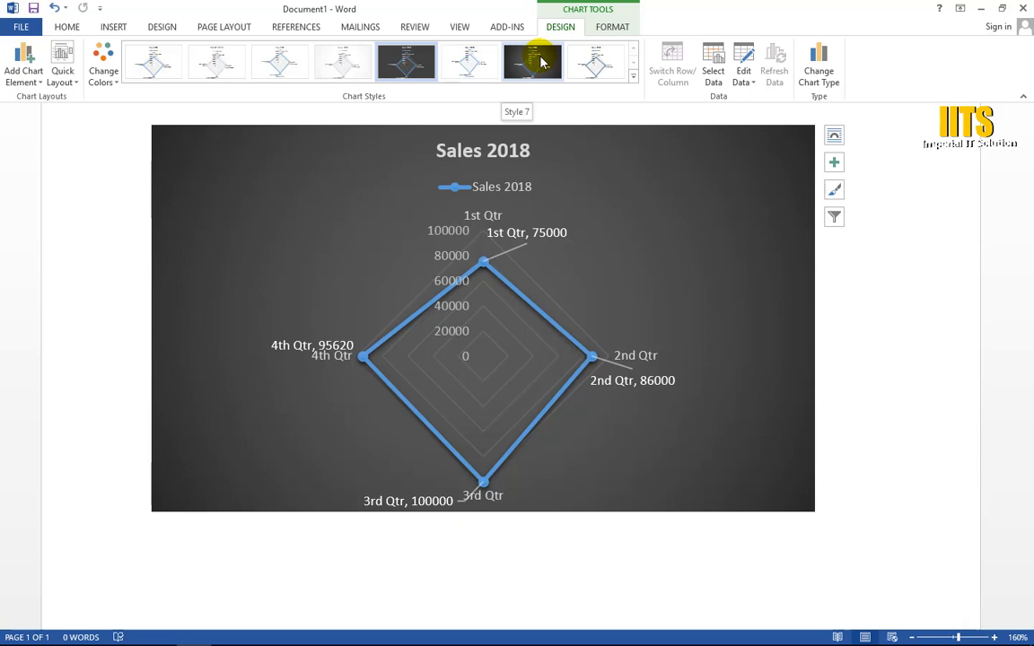
click(541, 61)
Change the Sales 2018 radar chart into a Clustered Bar chart.
click(829, 71)
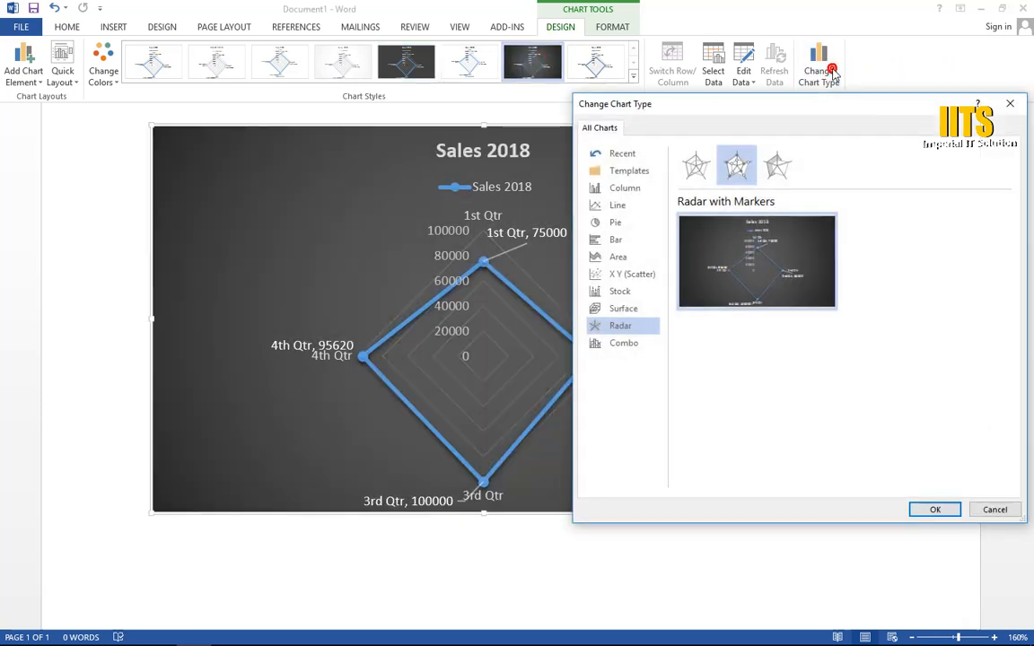
click(624, 188)
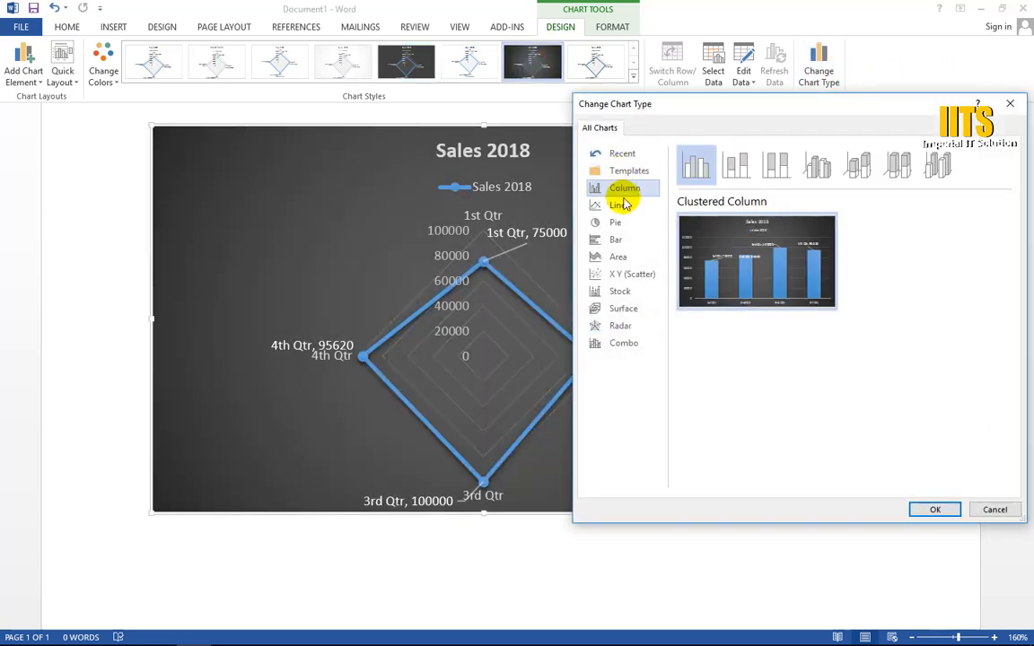
click(616, 240)
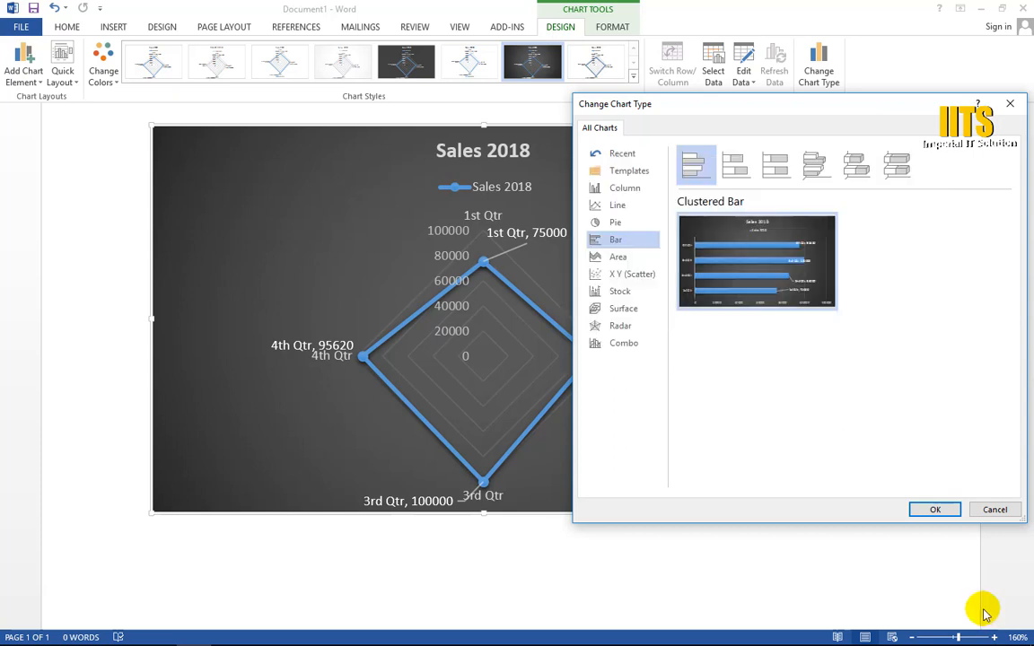
click(935, 509)
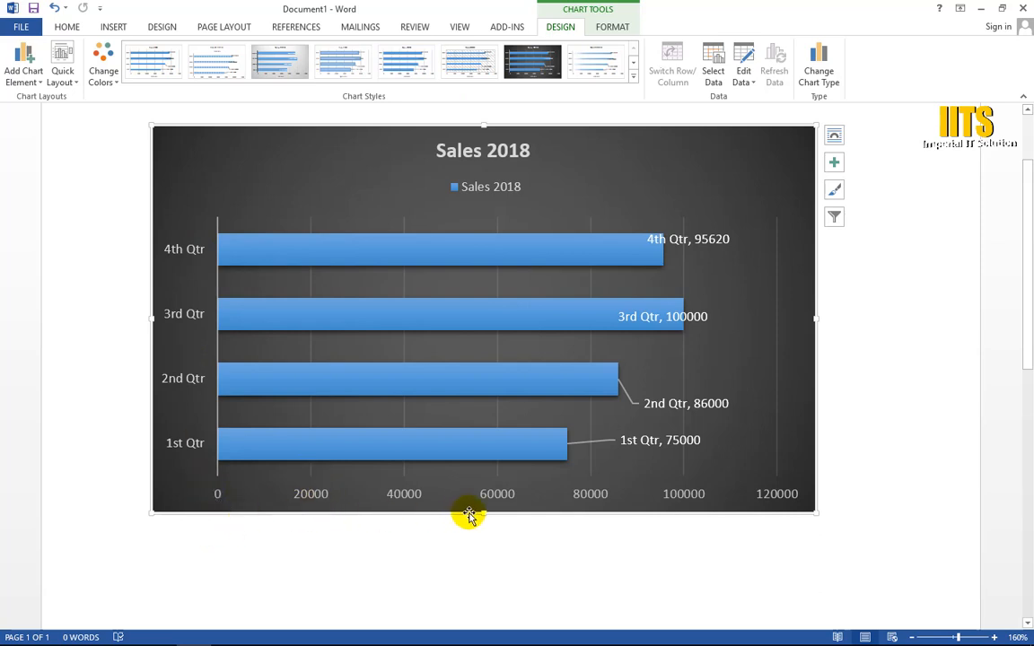
Move the 3rd Qtr and 4th Qtr data labels off their bars, placing each beyond its bar's end.
click(651, 307)
click(658, 307)
drag(658, 307, 739, 210)
click(691, 239)
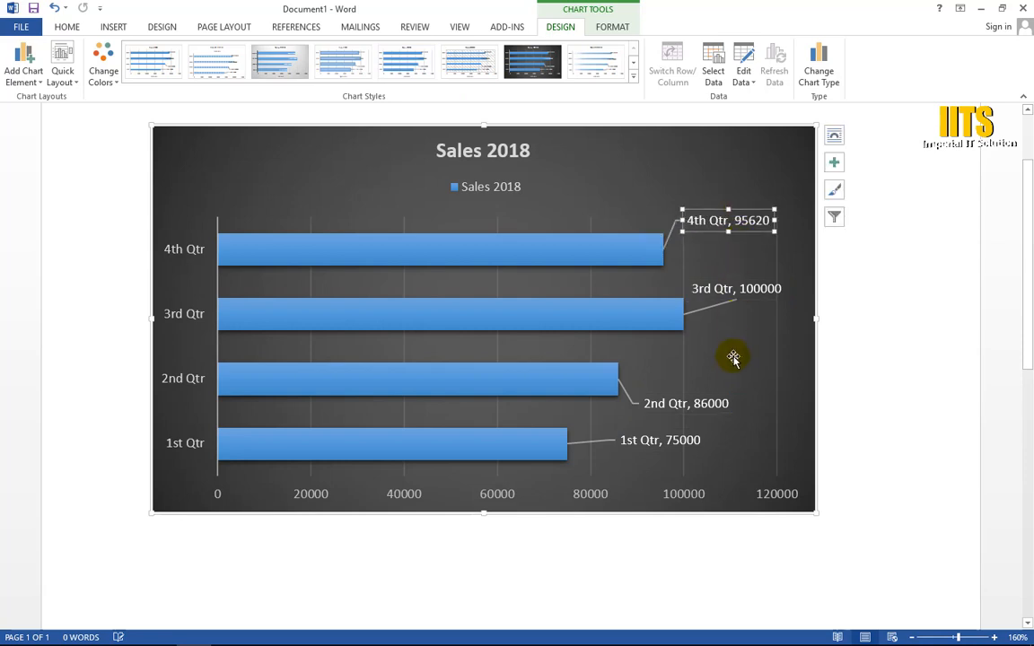
click(686, 386)
click(755, 360)
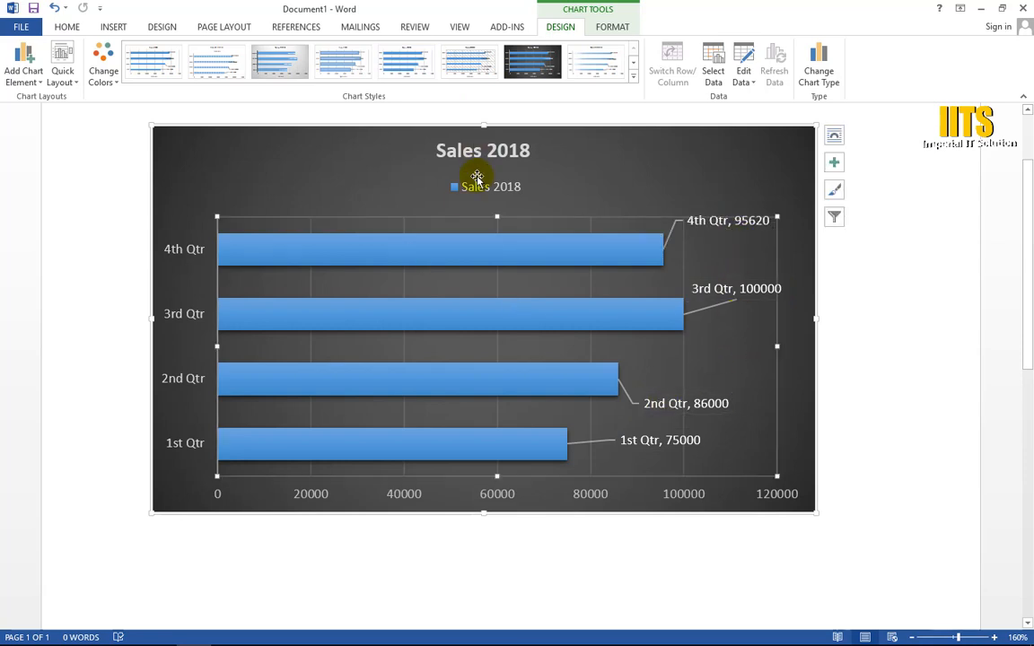
click(592, 195)
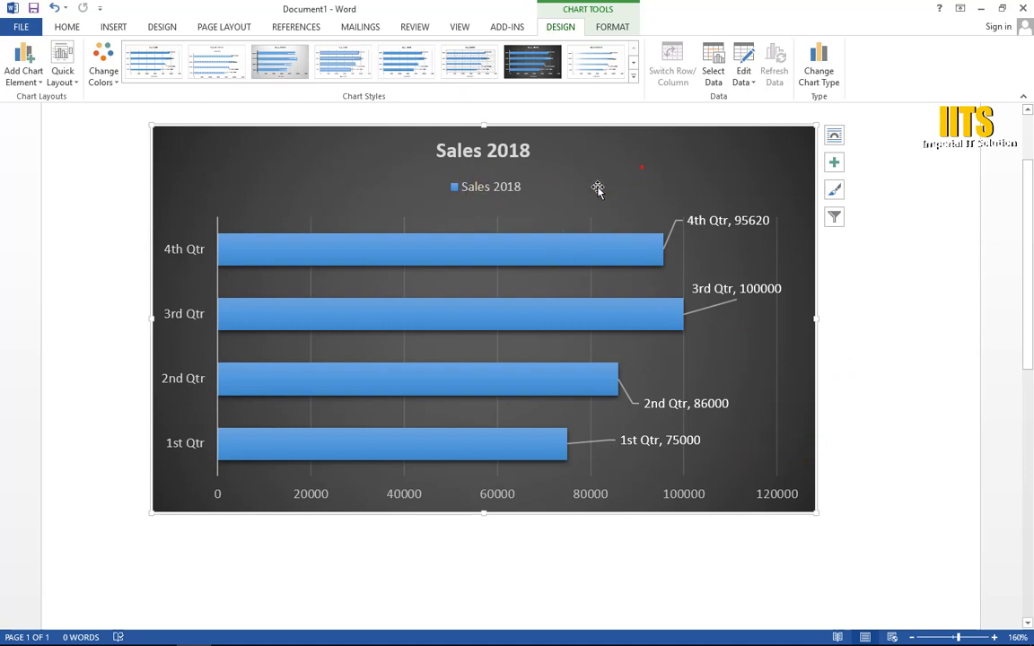
click(631, 79)
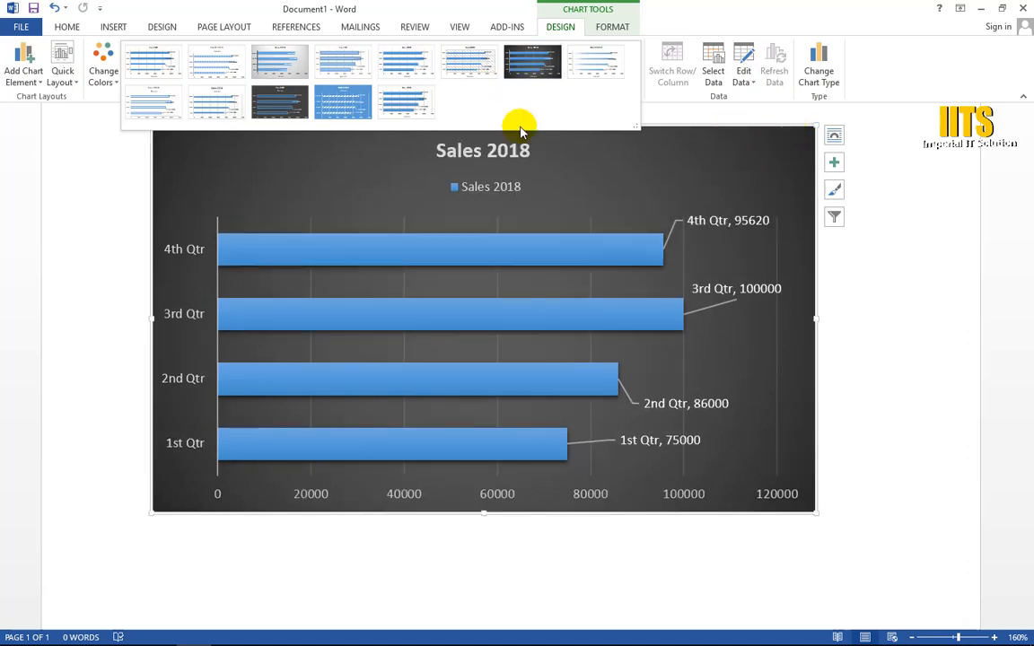
click(68, 77)
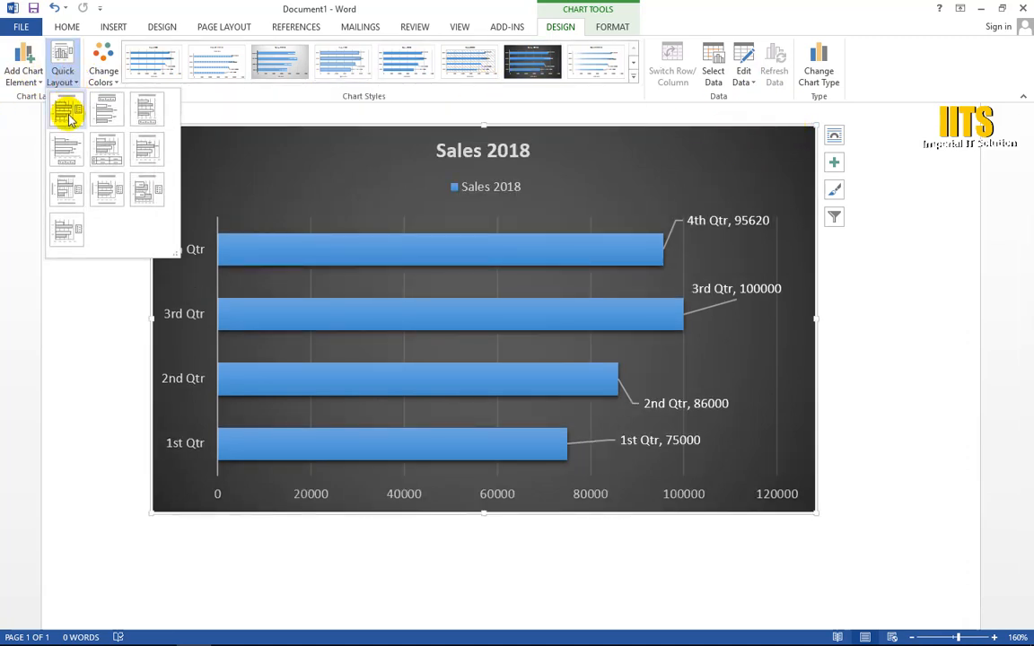
click(691, 20)
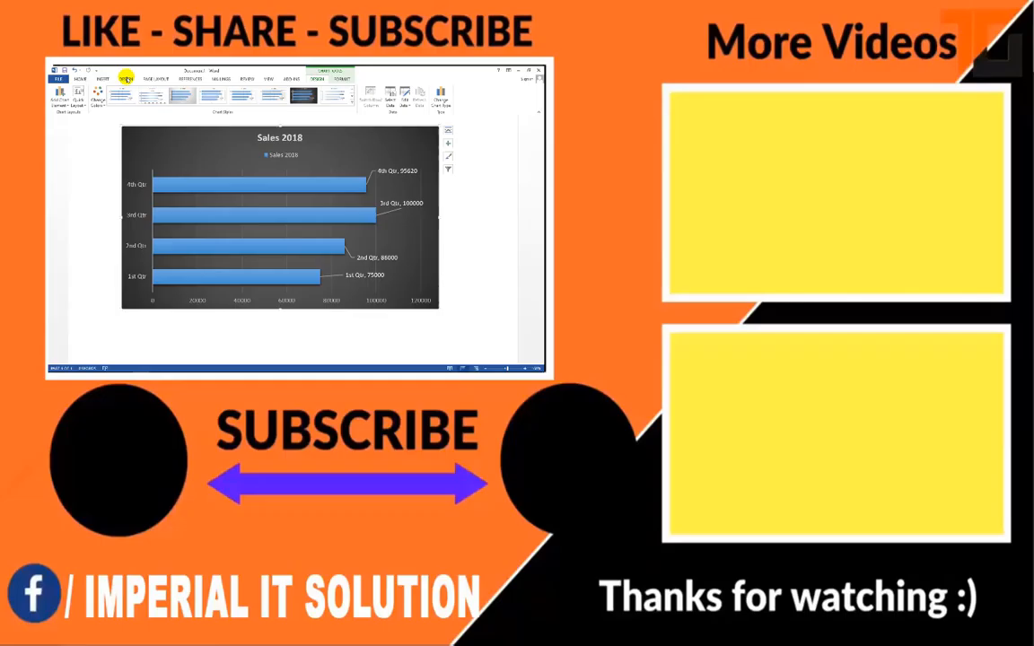
click(126, 78)
click(102, 79)
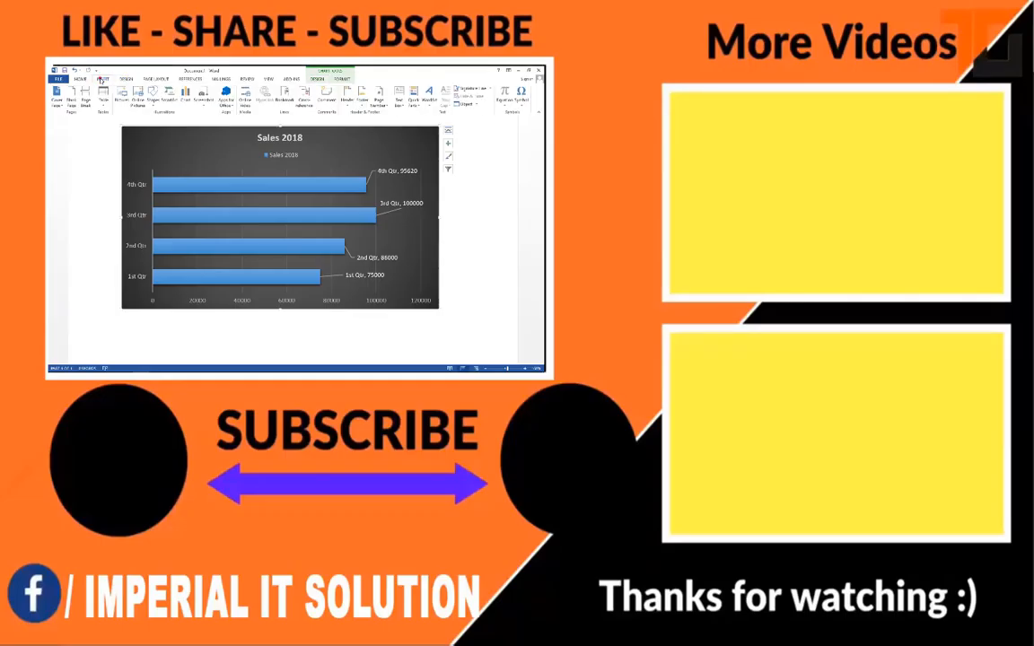